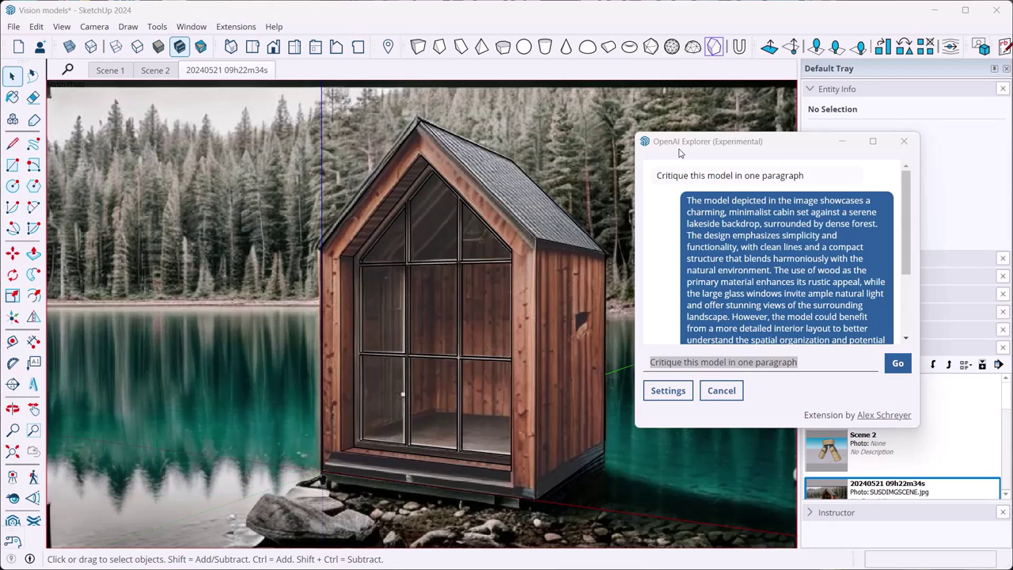
Bring the OpenAI Explorer chat to the front, then select and deselect its prompt text.
click(801, 143)
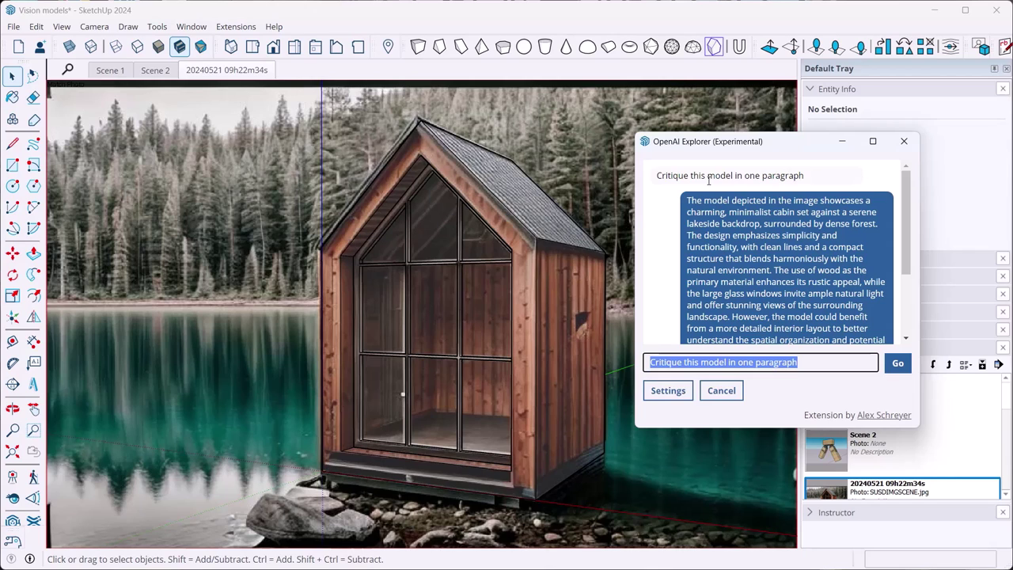
drag(710, 179, 779, 174)
click(779, 174)
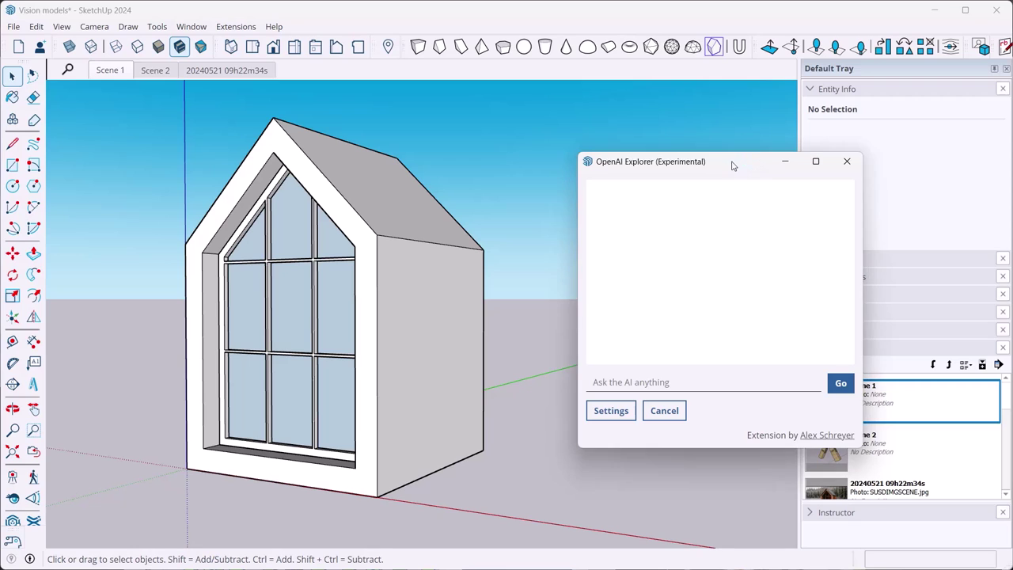
Nudge the OpenAI Explorer dialog left, check the Extensions menu, and switch to the Chrome project page.
drag(726, 163, 678, 164)
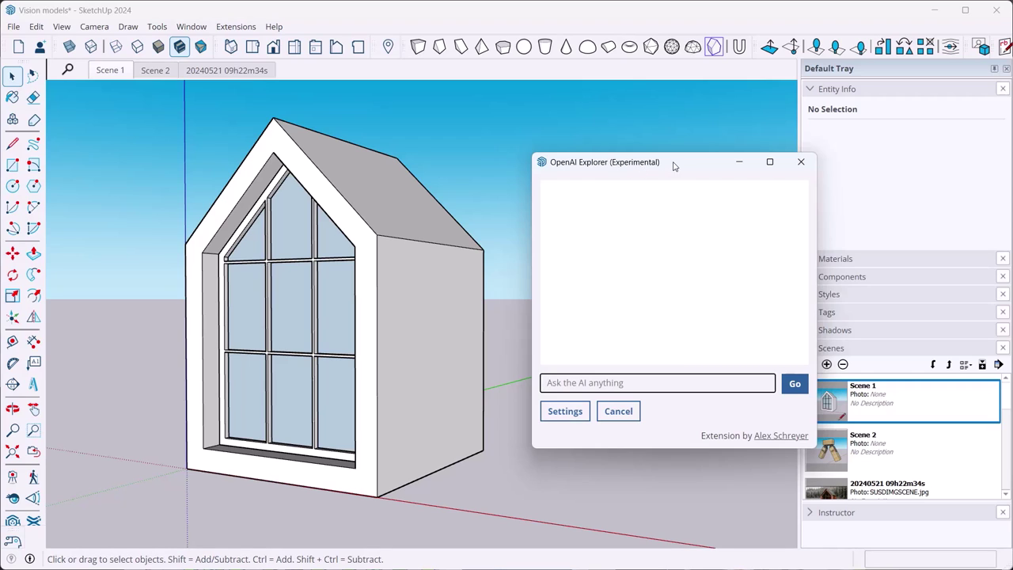
click(230, 27)
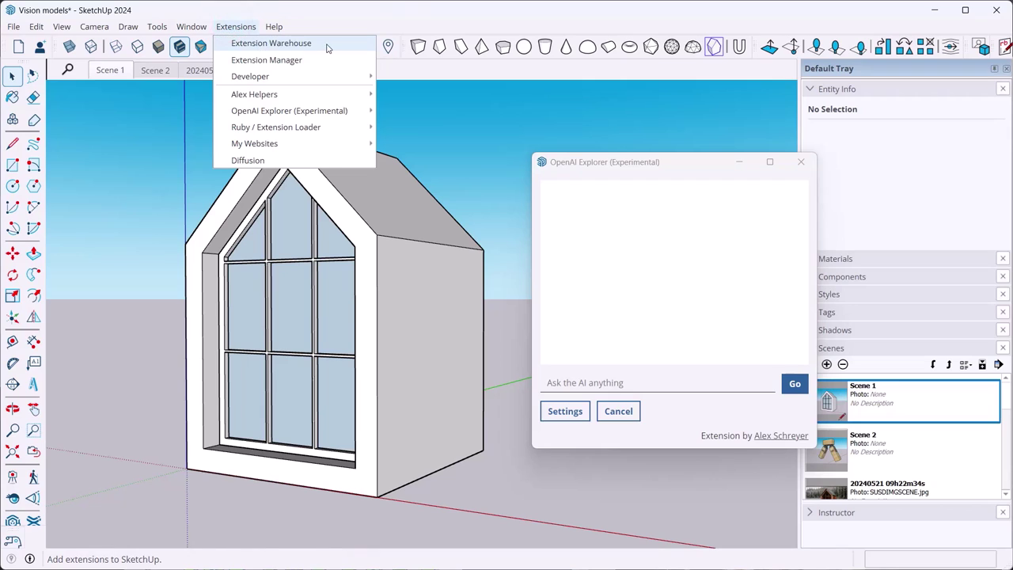
click(402, 23)
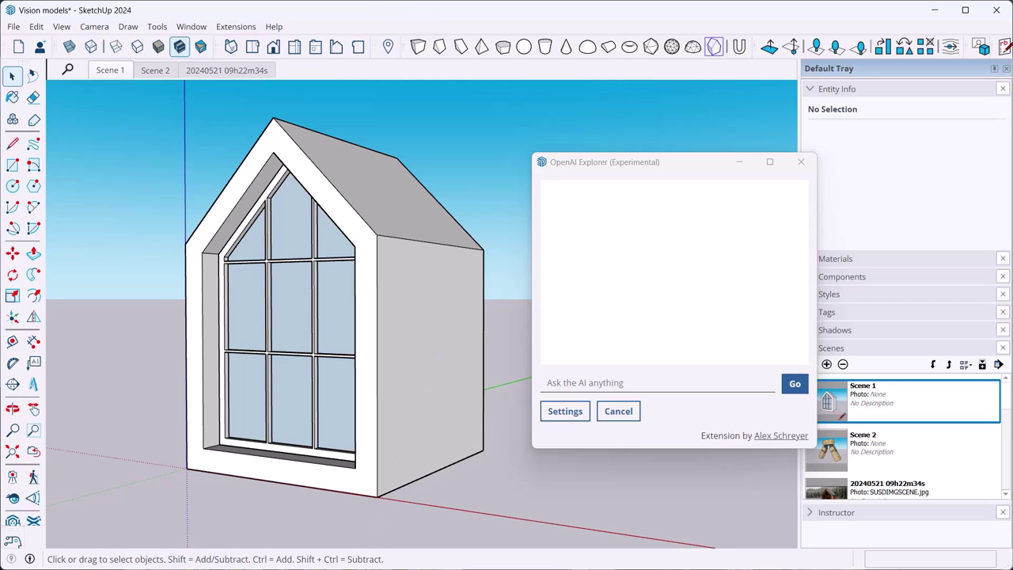
click(384, 534)
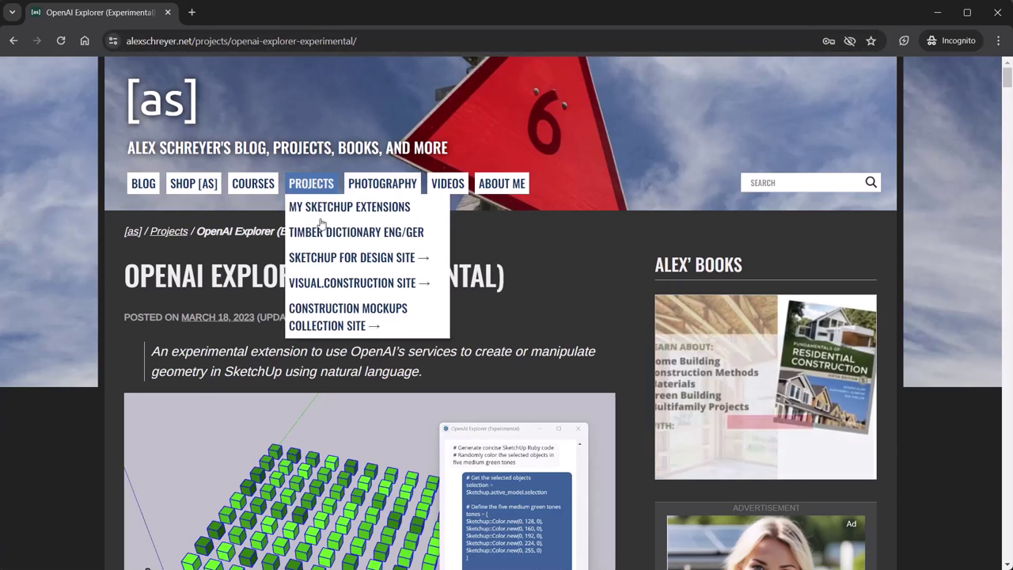
Jump via On This Page to the Downloads and Installation RBZ list, then return to SketchUp.
scroll(505, 289, down, 2)
scroll(506, 289, down, 1)
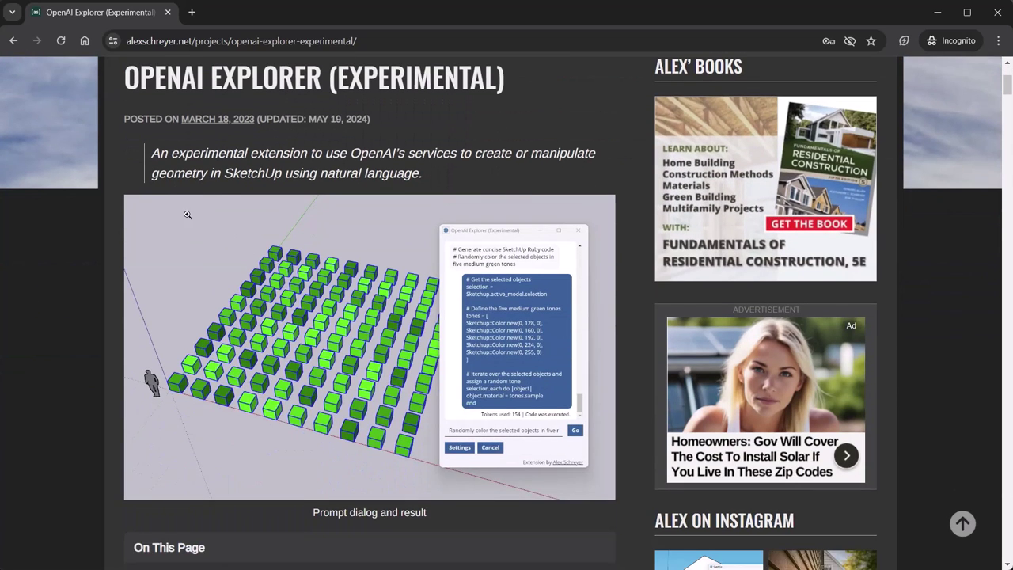
scroll(194, 224, down, 4)
click(169, 285)
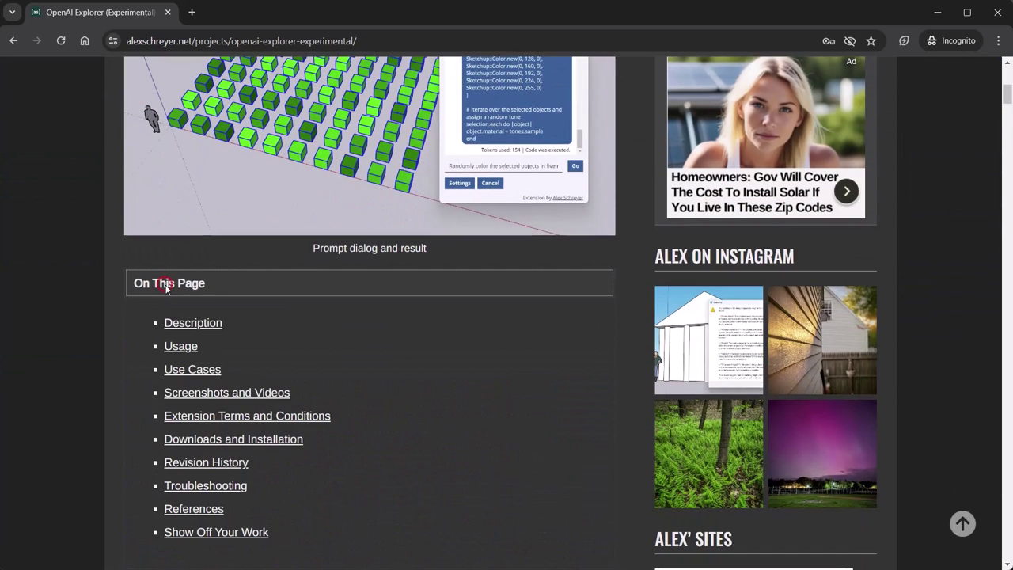
scroll(238, 372, down, 1)
click(229, 376)
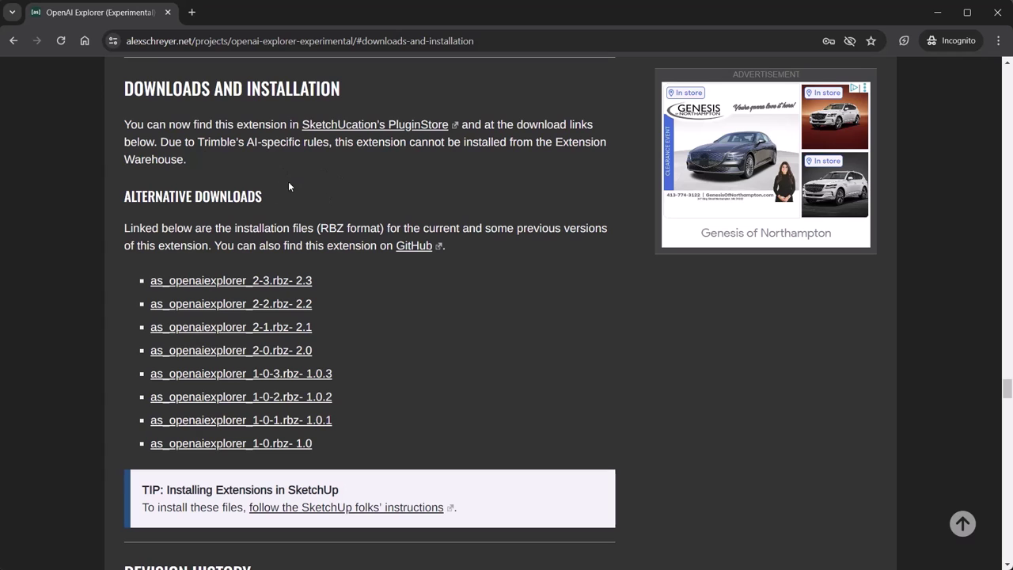
key(alt+Tab)
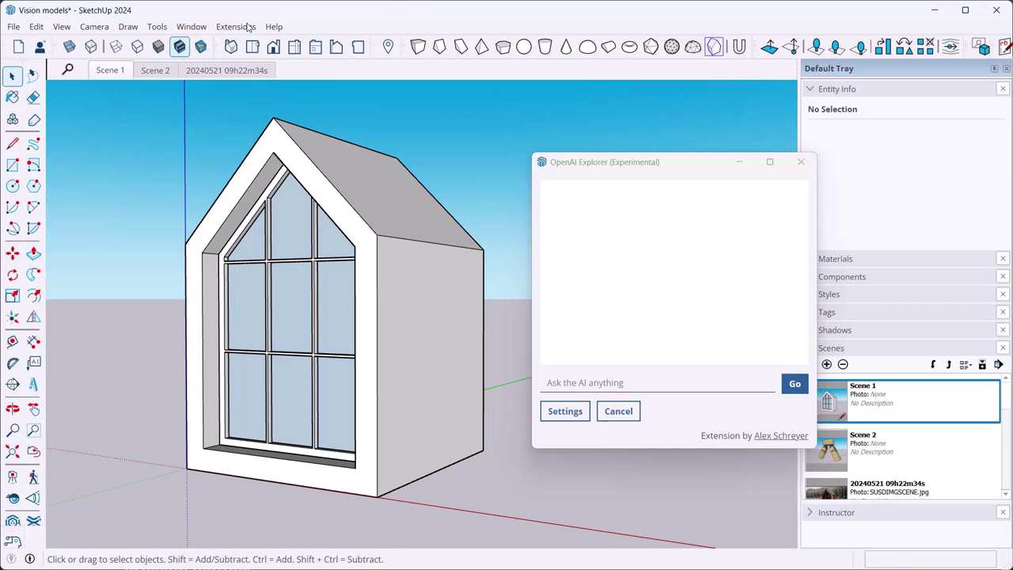
click(248, 27)
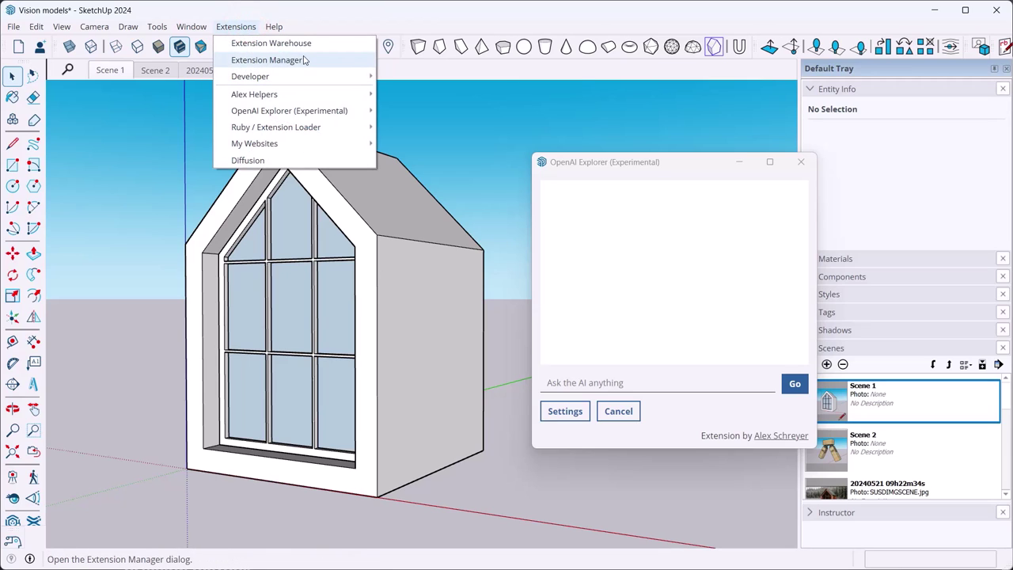
click(336, 19)
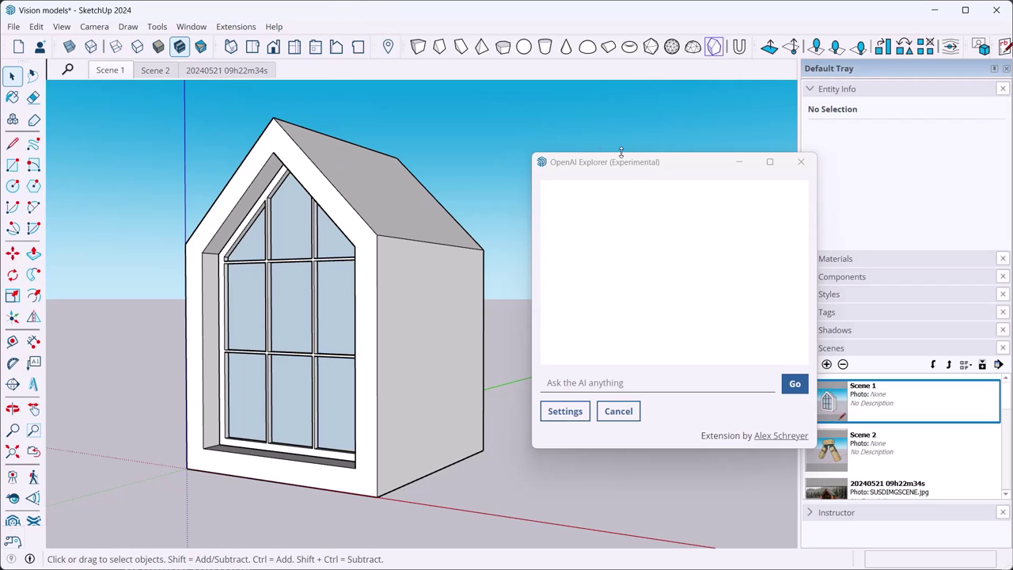
click(676, 166)
mouse_move(676, 167)
mouse_down()
mouse_move(688, 162)
mouse_move(676, 159)
mouse_up()
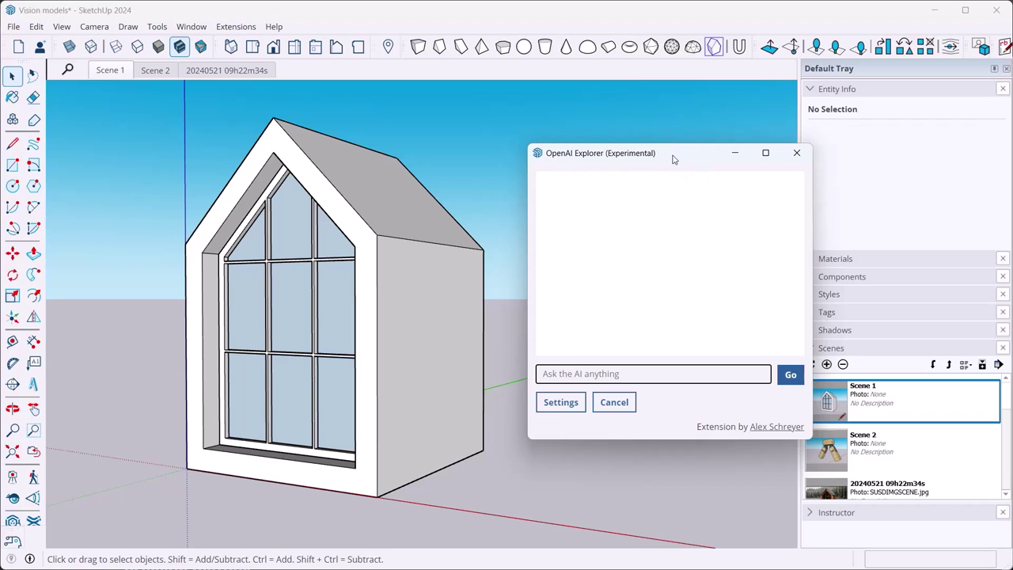
Browse the Extensions > OpenAI Explorer (Experimental) submenu, then reposition and close the chat dialog.
click(236, 26)
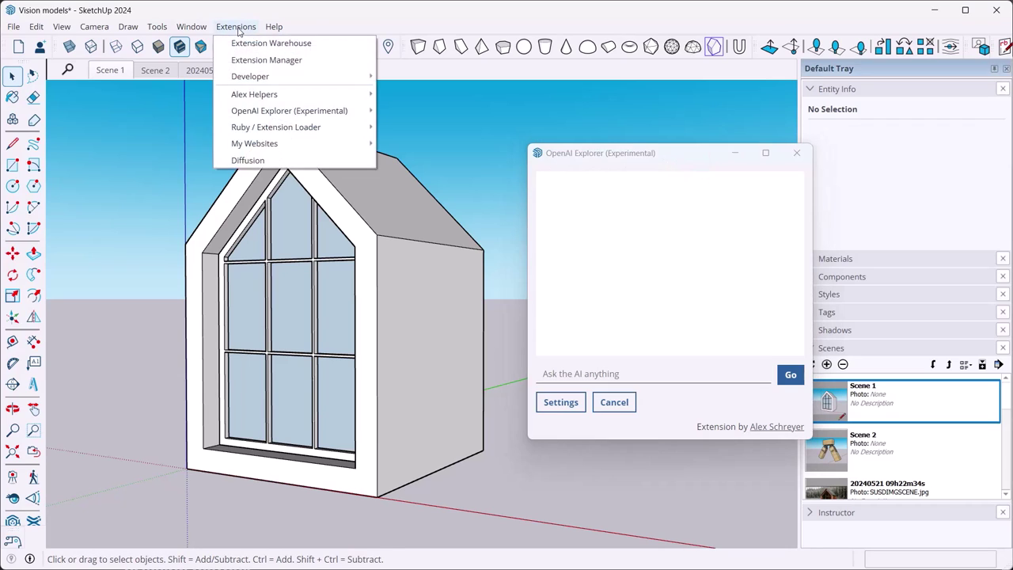
mouse_move(313, 113)
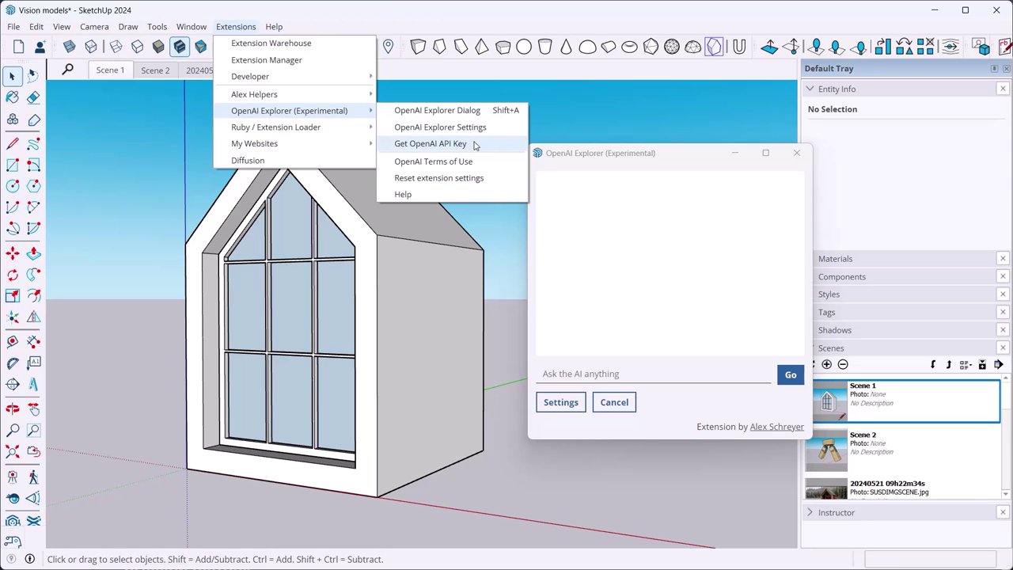
click(668, 156)
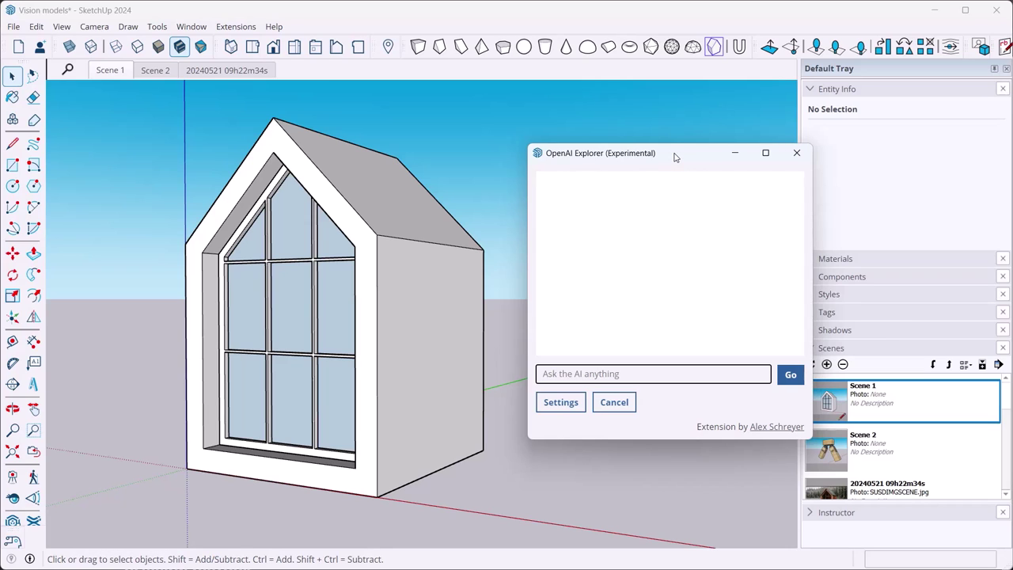
mouse_move(675, 157)
mouse_down()
mouse_move(688, 143)
mouse_move(686, 162)
mouse_up()
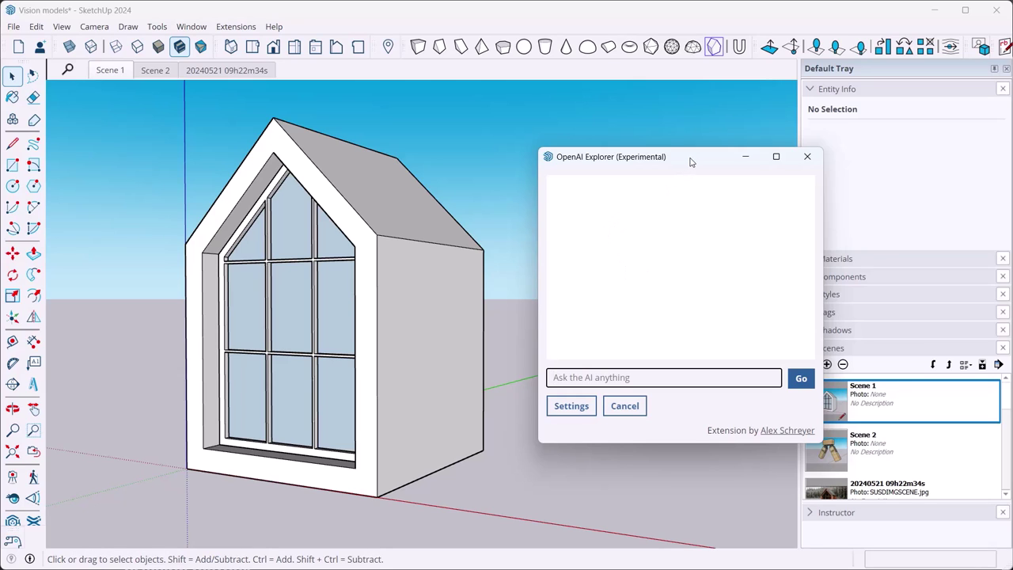
drag(690, 163, 700, 167)
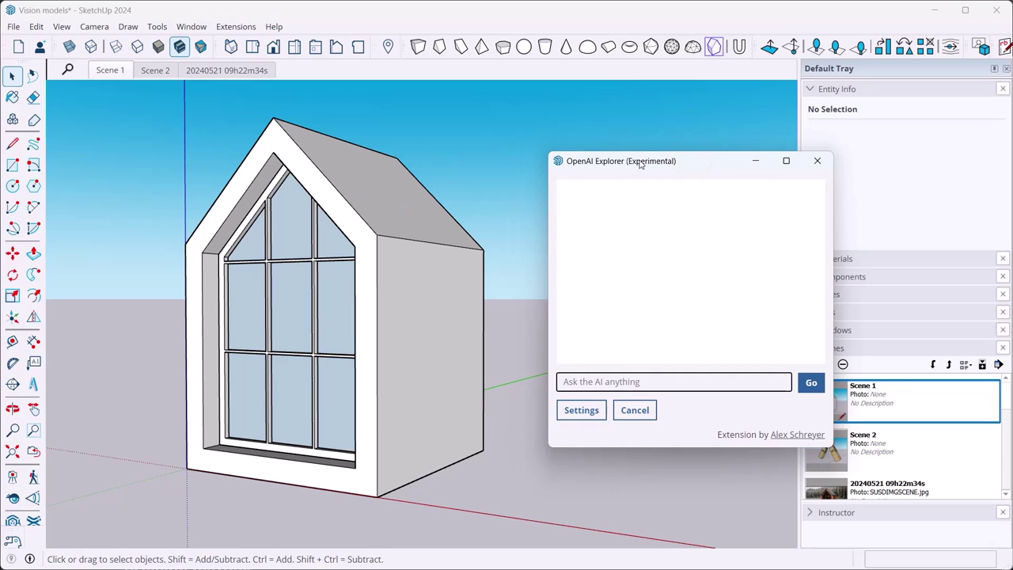
drag(695, 161, 666, 143)
Reopen the chat via Extensions > OpenAI Explorer (Experimental) > OpenAI Explorer Dialog and position it.
click(788, 143)
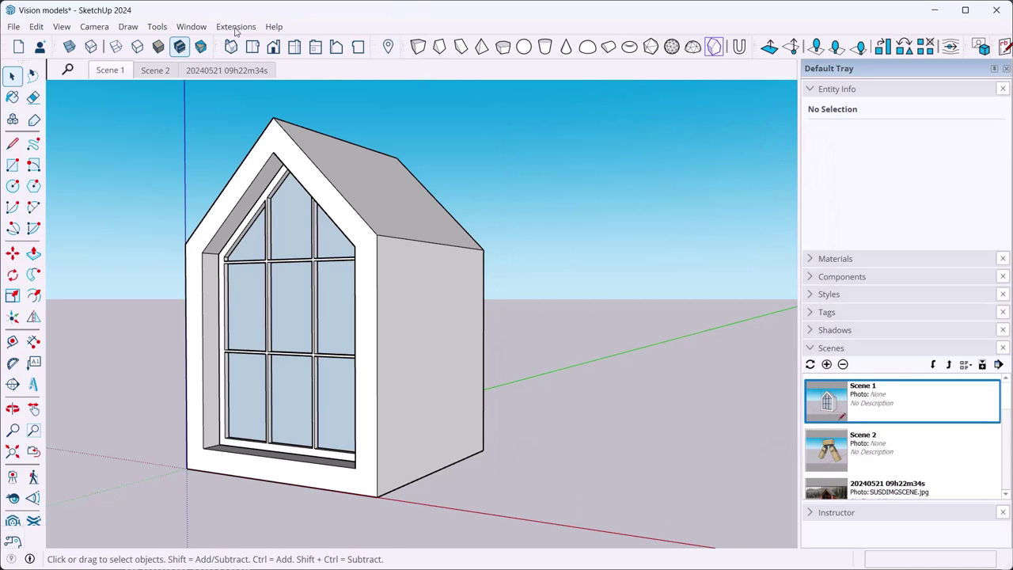
click(235, 27)
mouse_move(267, 115)
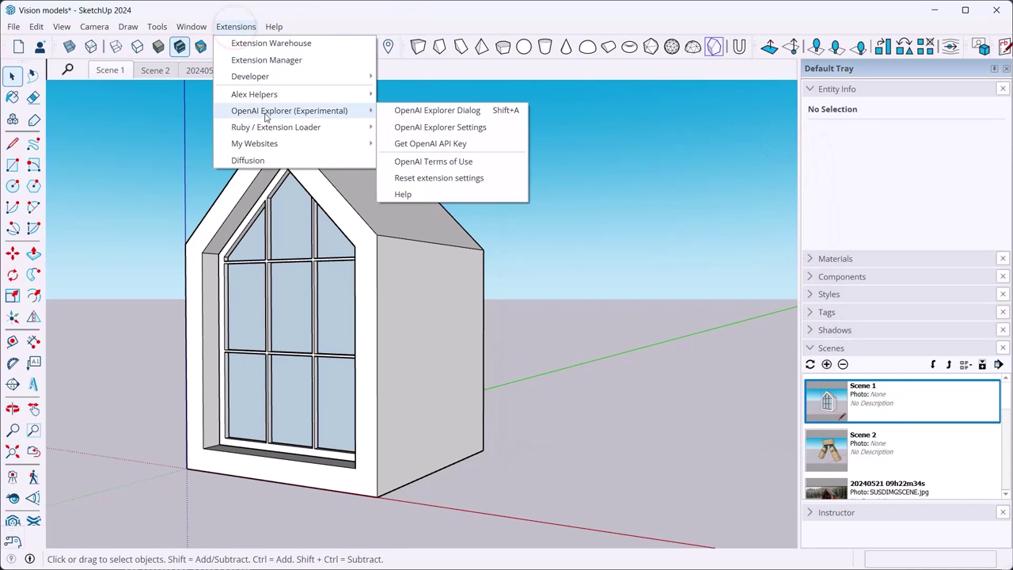
click(465, 110)
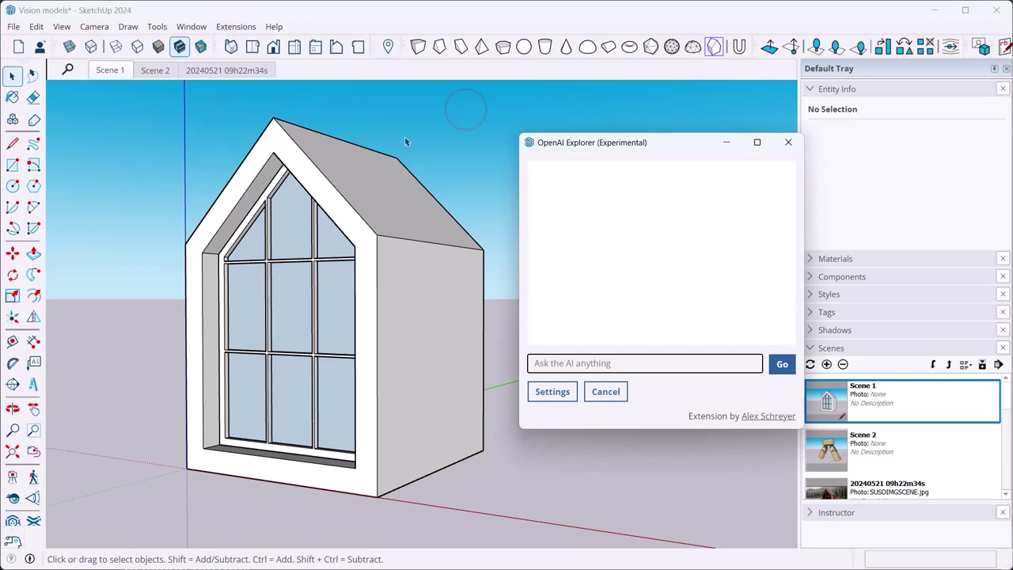
drag(674, 147, 693, 152)
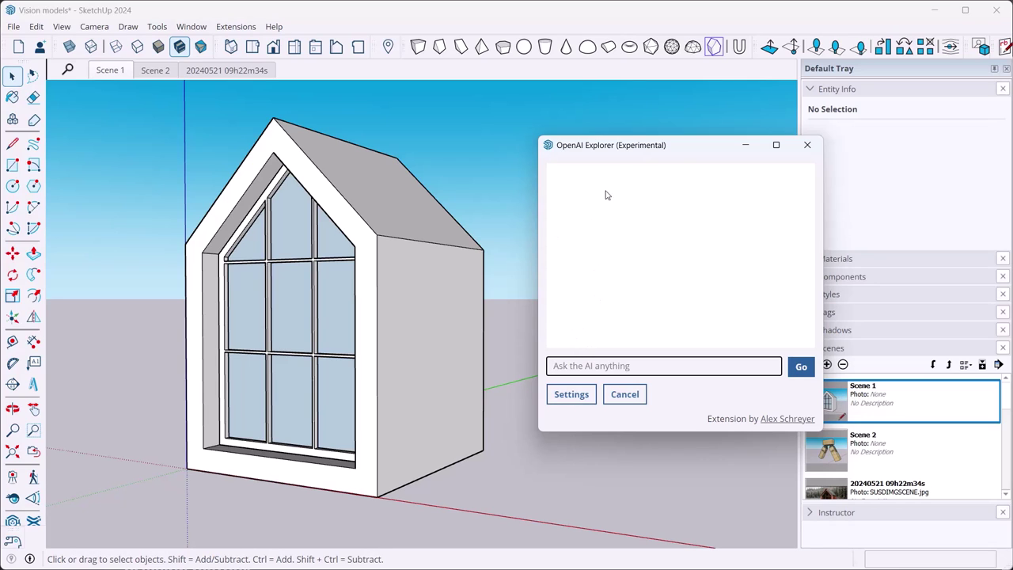
drag(682, 145, 653, 136)
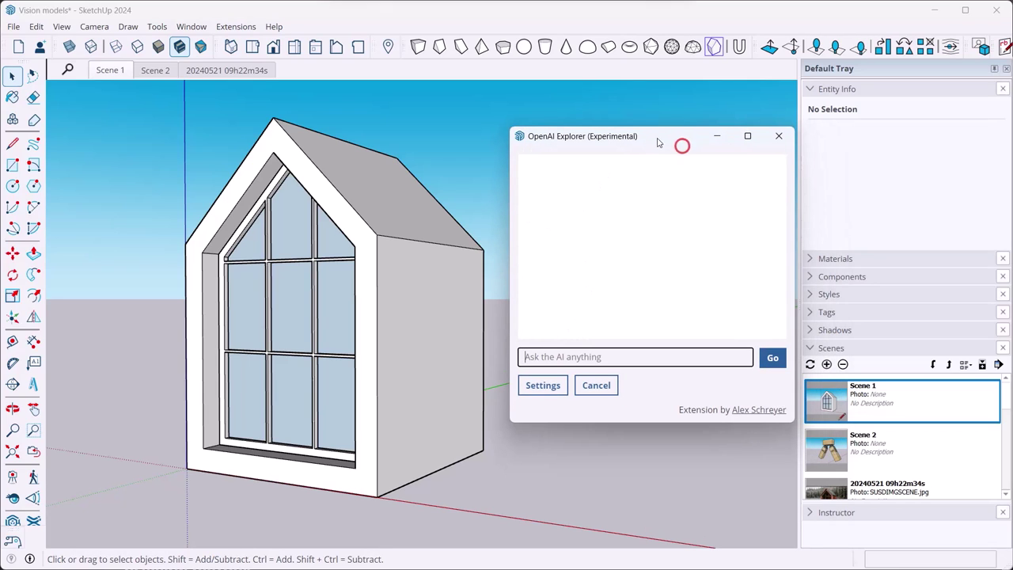
Open the OpenAI Explorer settings, inspect the API key and System Message fields, then cancel.
click(550, 388)
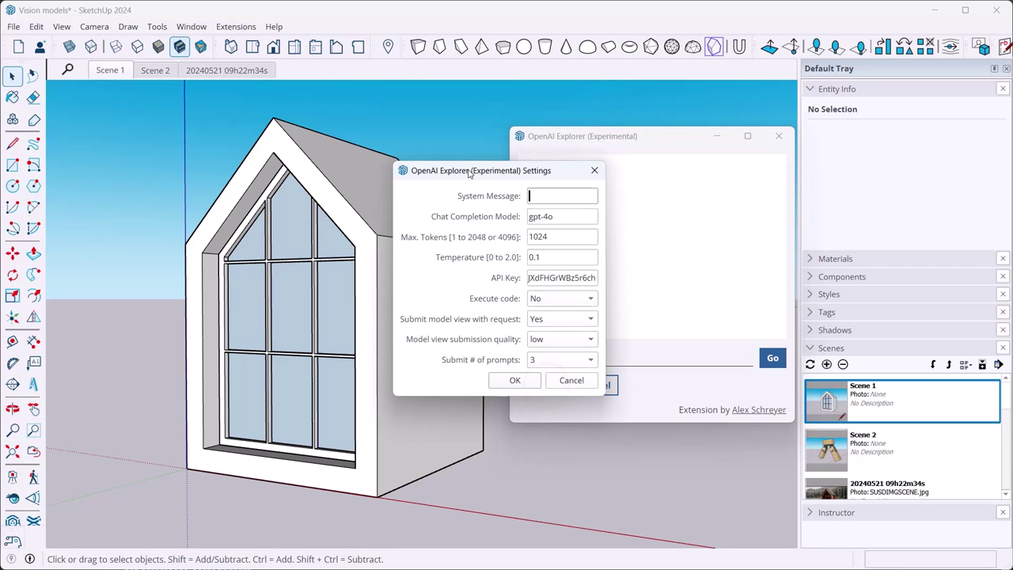
drag(470, 172, 349, 177)
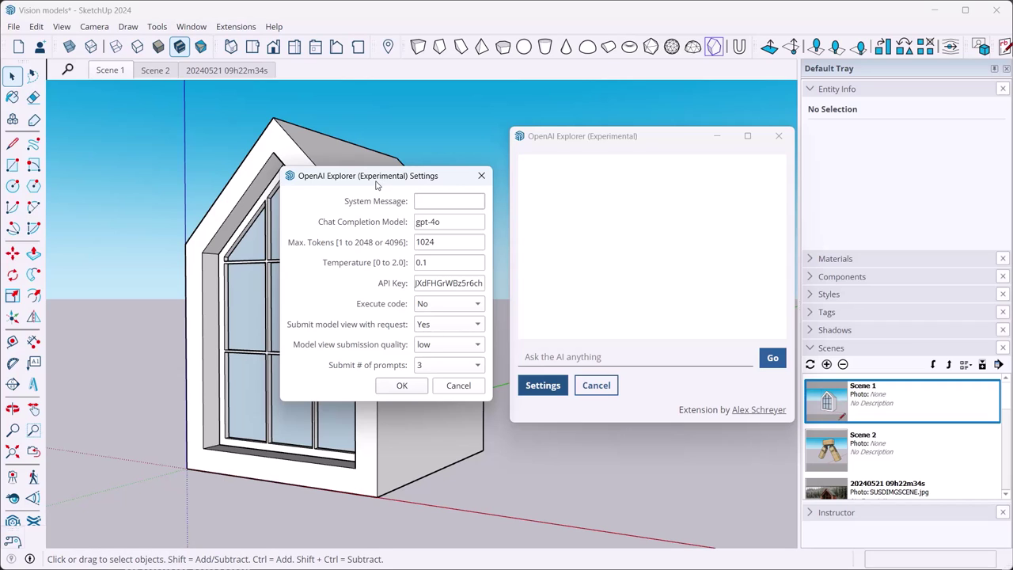
click(430, 282)
mouse_move(431, 282)
mouse_down()
mouse_move(423, 305)
mouse_move(396, 286)
mouse_up()
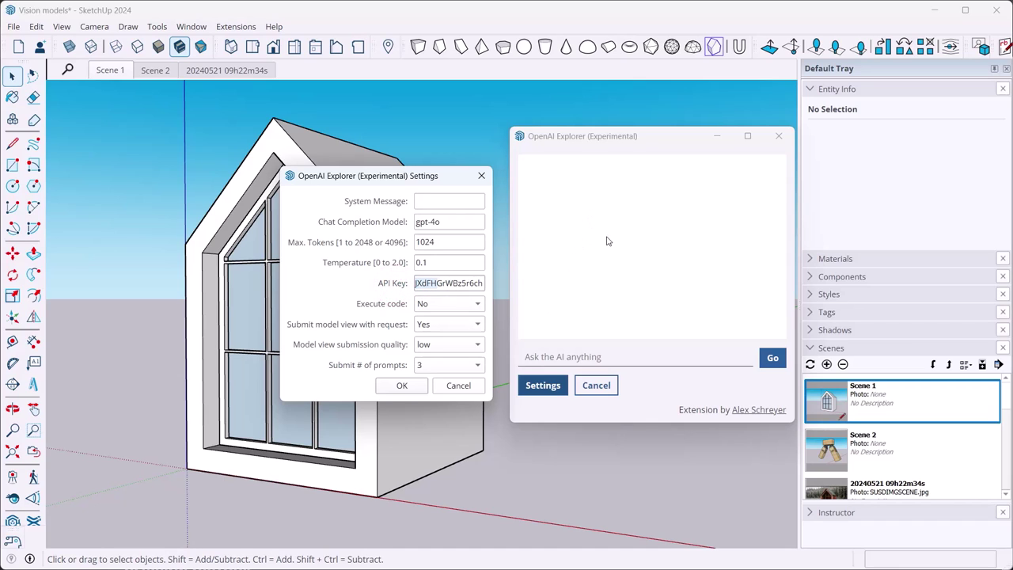
click(424, 200)
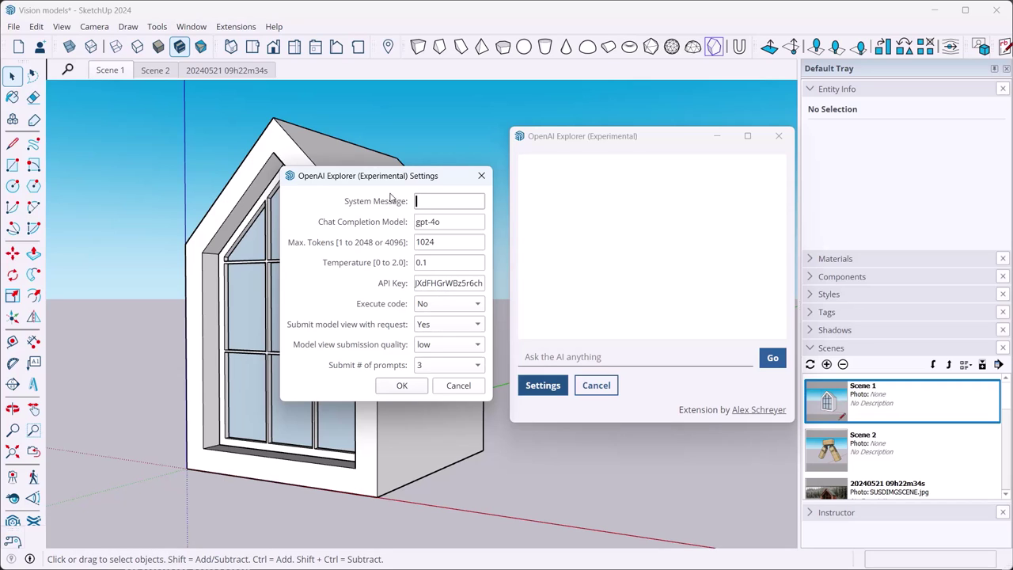
click(458, 385)
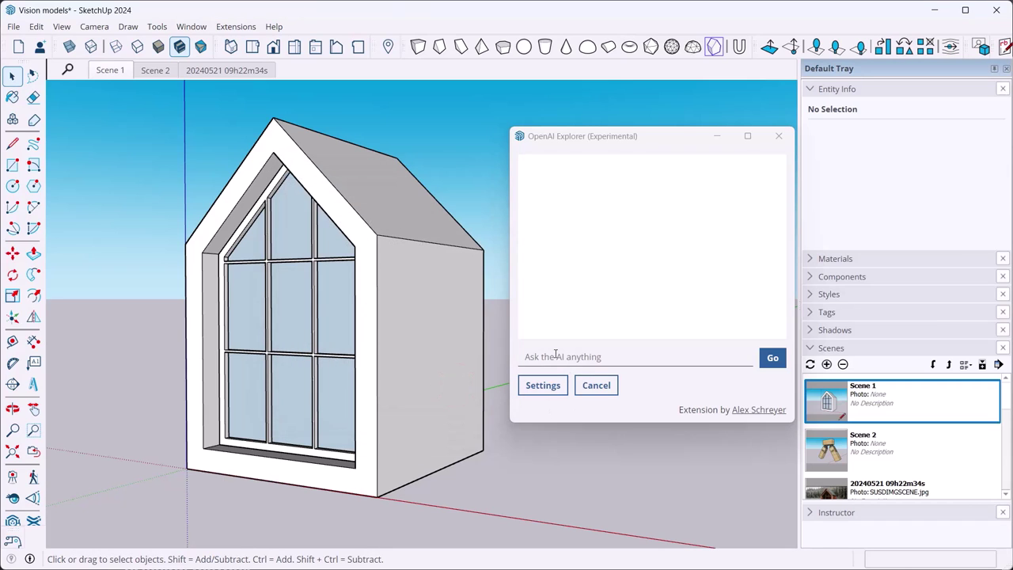
Send 'Hi There' to the AI chat, then reopen the settings and move them left.
click(554, 357)
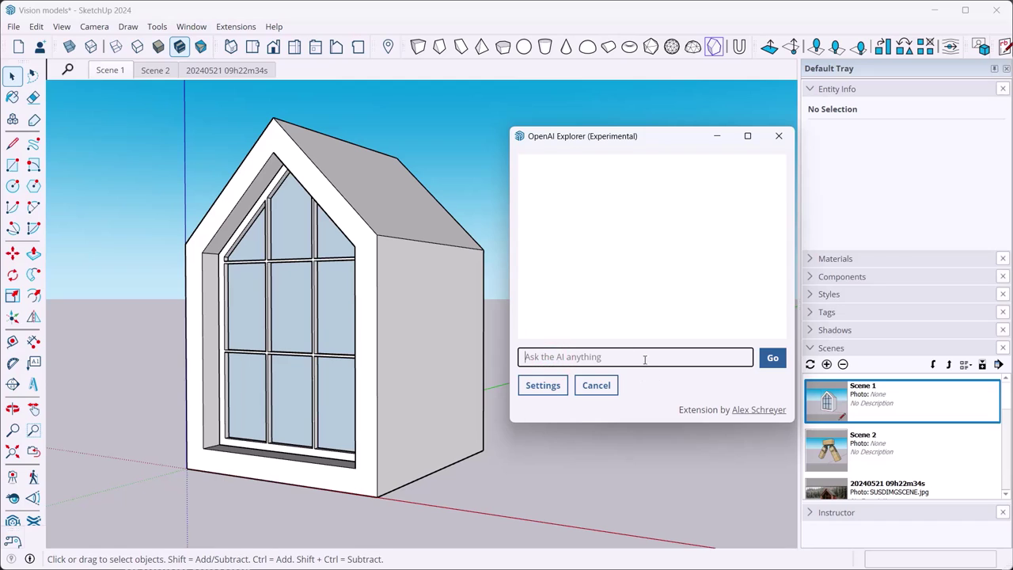
text(Hi There)
key(Return)
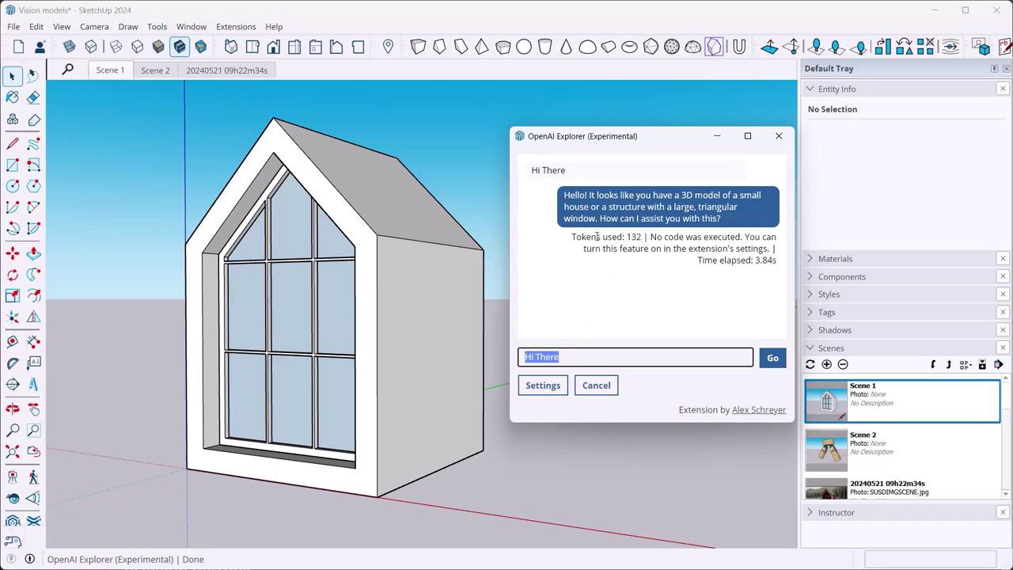
click(542, 390)
drag(470, 177, 347, 167)
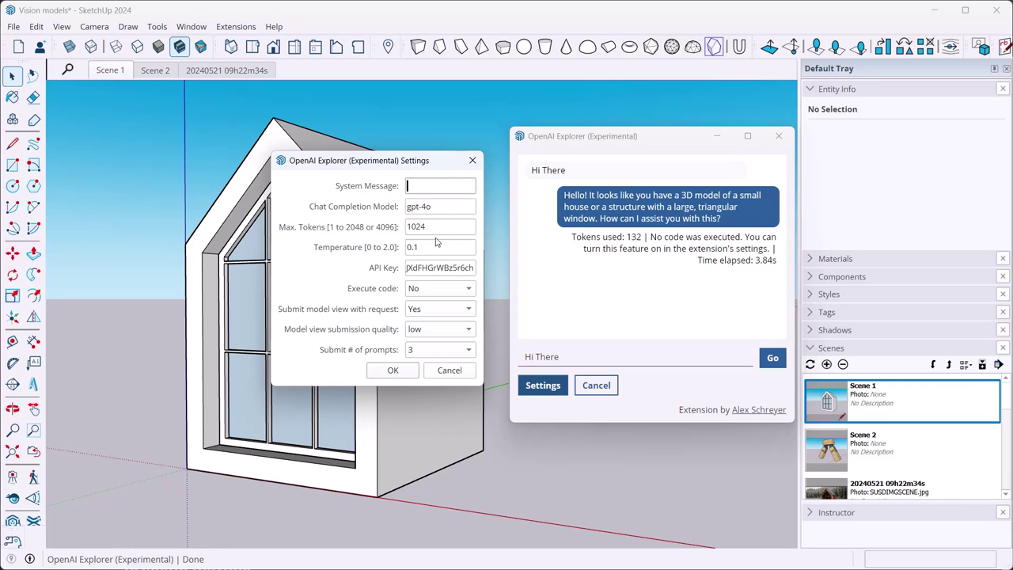
click(432, 187)
click(426, 185)
click(450, 206)
click(350, 209)
drag(439, 207, 405, 207)
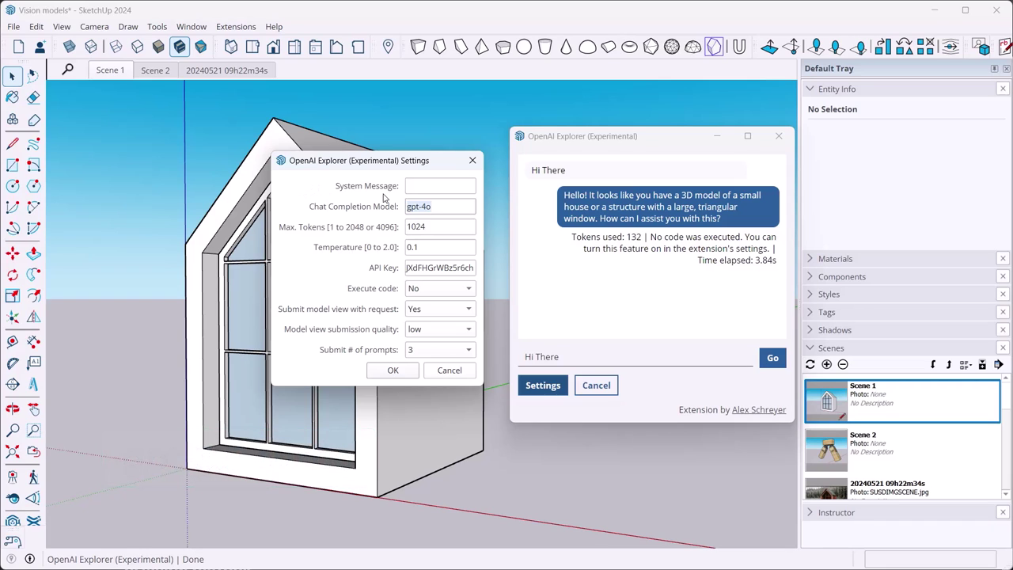
click(448, 208)
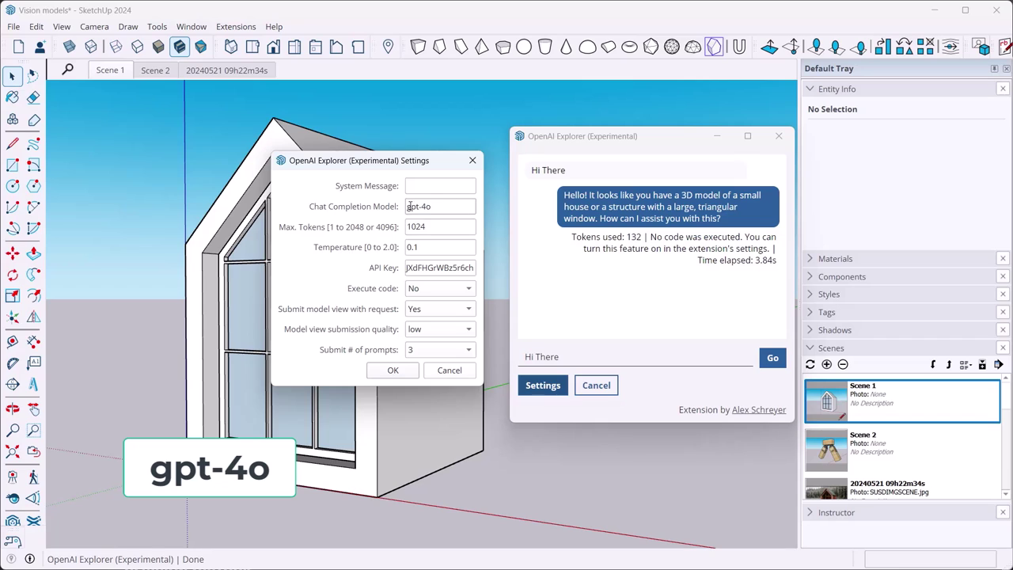
click(438, 206)
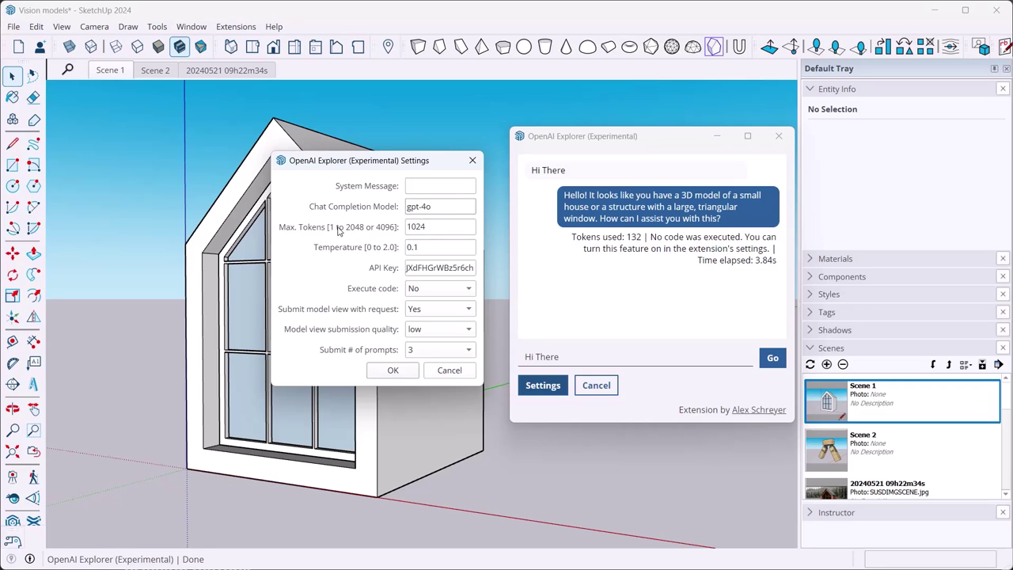
click(443, 226)
click(433, 248)
click(309, 272)
click(446, 249)
click(441, 291)
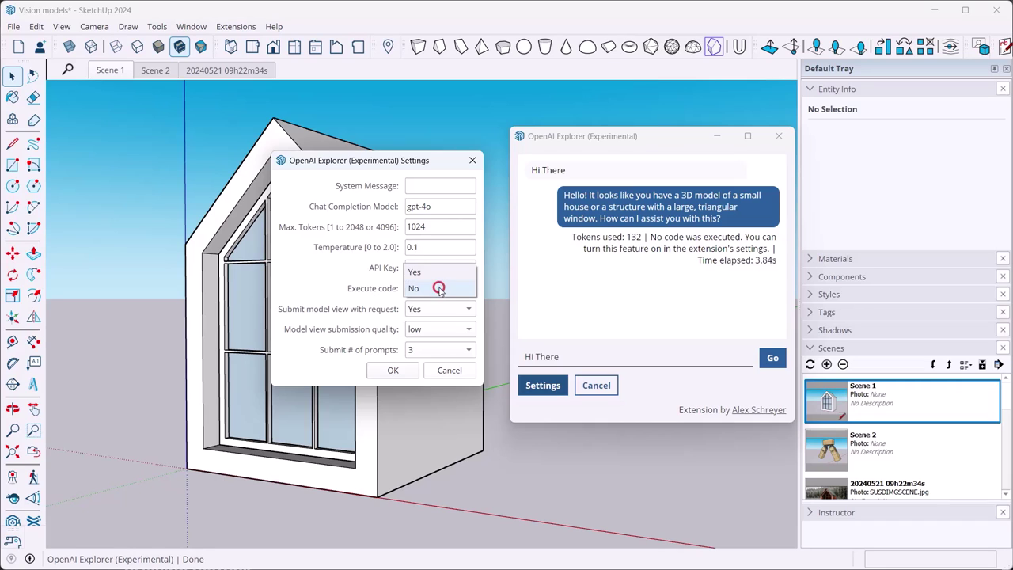
click(444, 287)
click(376, 288)
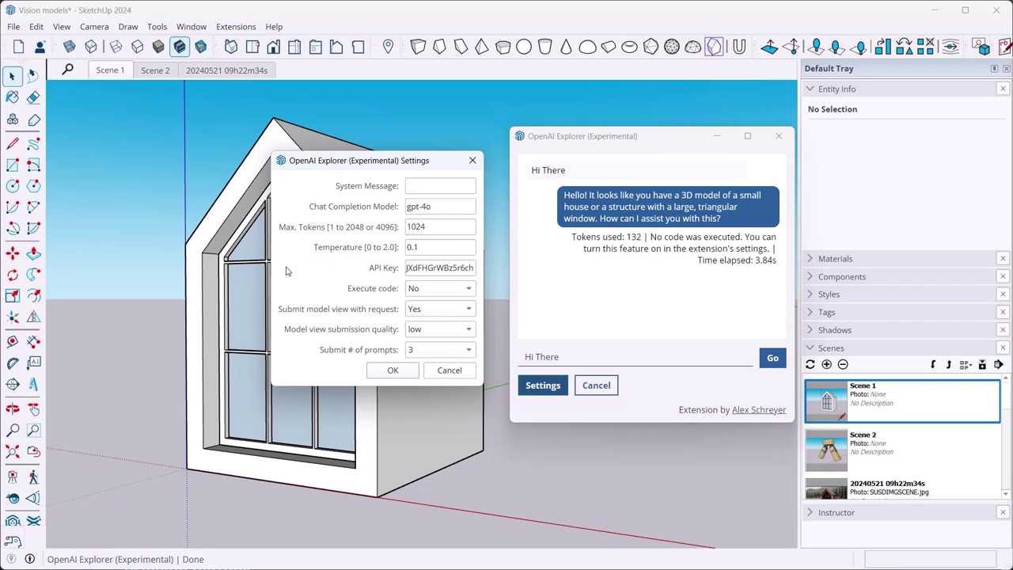
drag(364, 163, 554, 305)
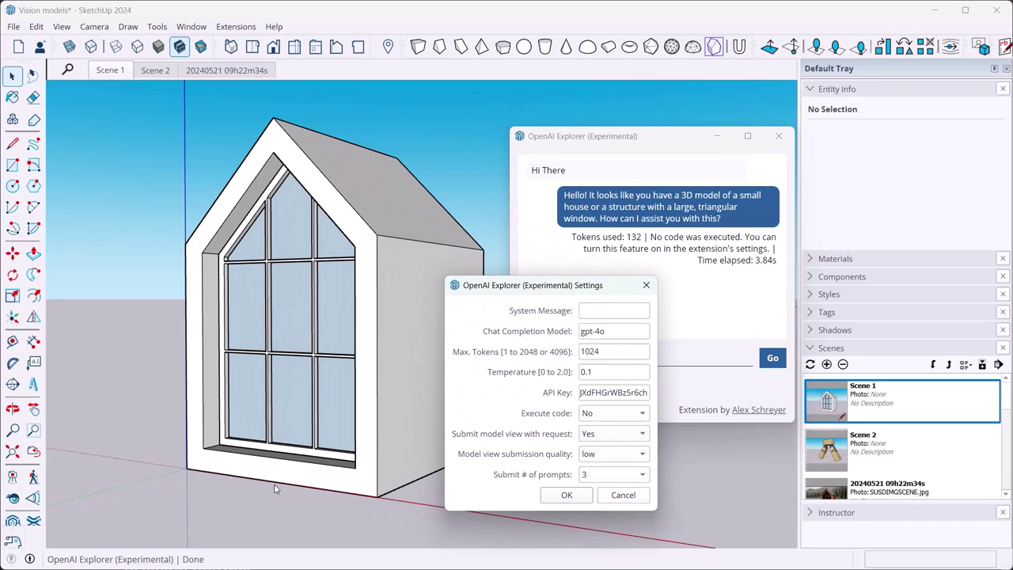
drag(513, 285, 322, 161)
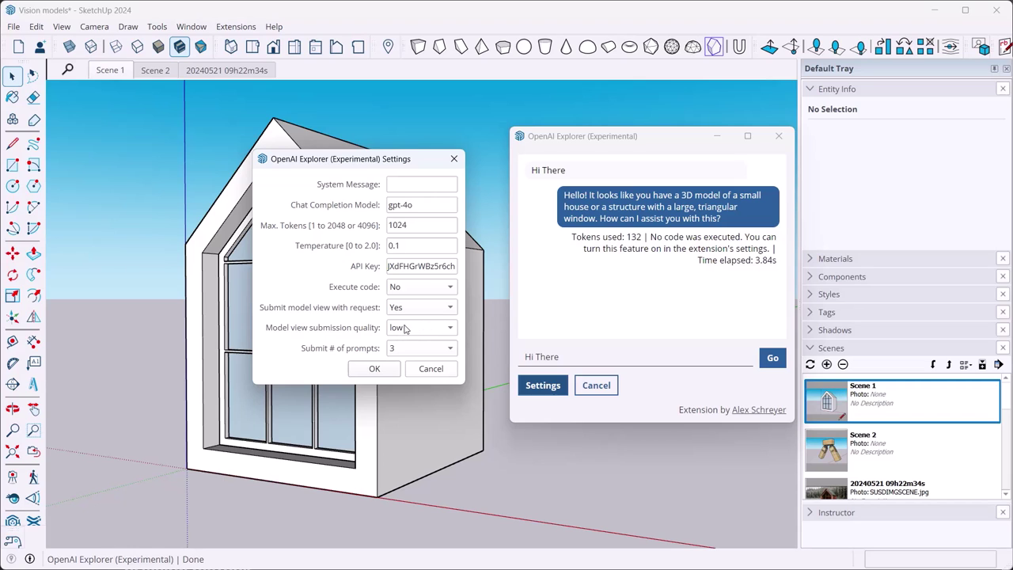
Keep the model view quality at Low and reposition the settings dialog over the house.
click(405, 329)
click(358, 330)
drag(367, 165, 400, 215)
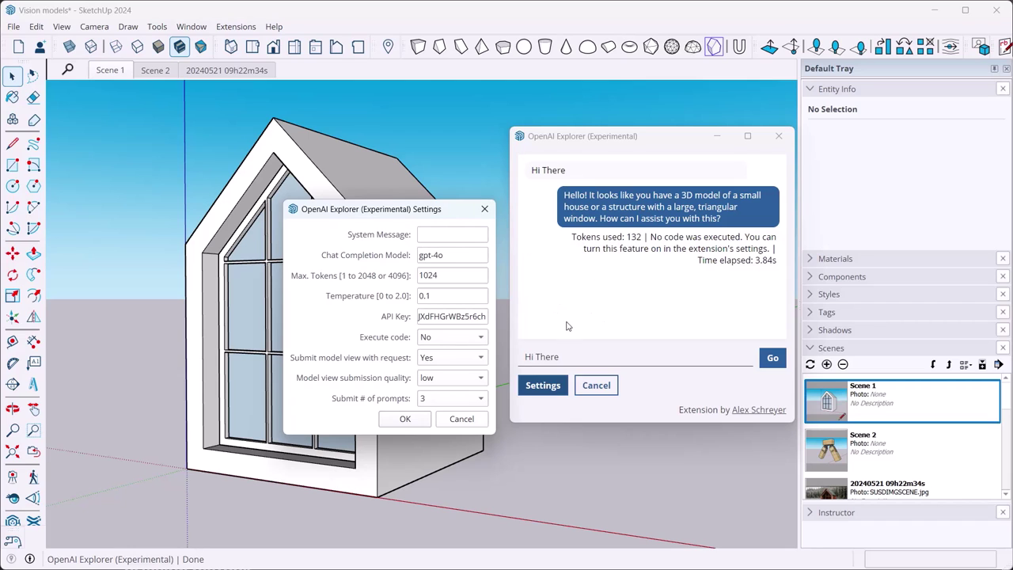
drag(387, 211, 334, 148)
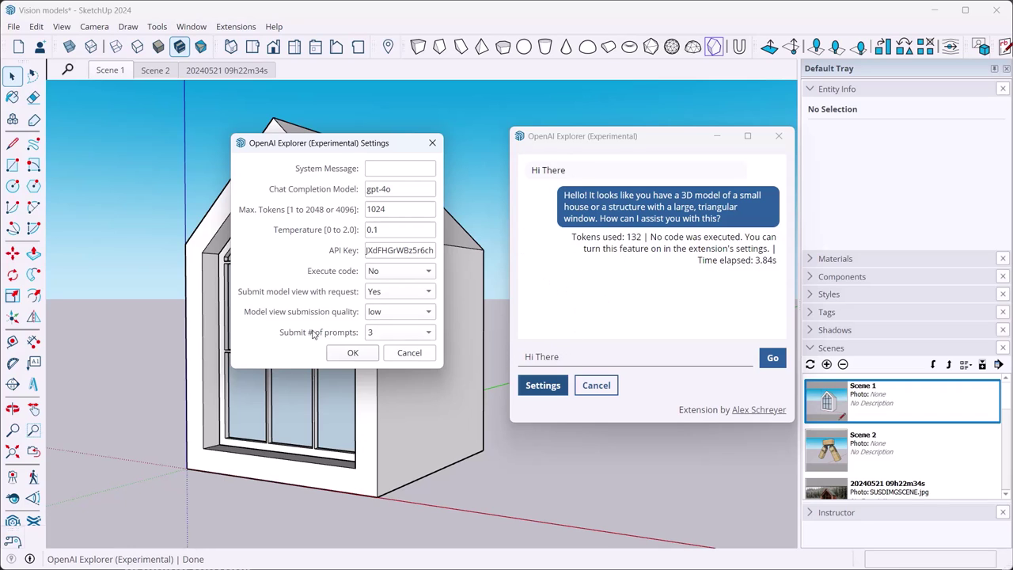
Try Submit # of prompts at 1 and 9, then set it back to 3.
click(381, 335)
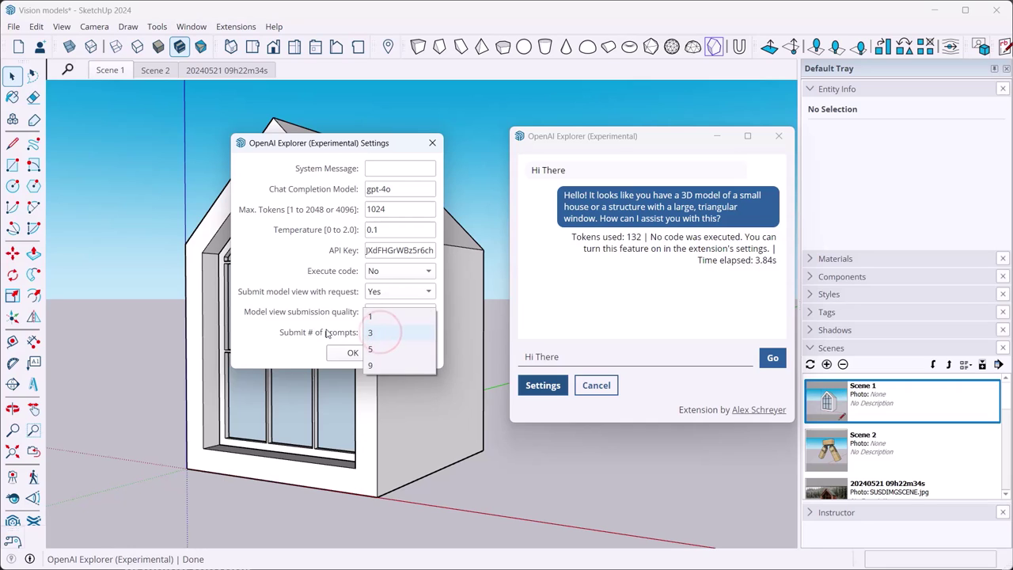
click(384, 319)
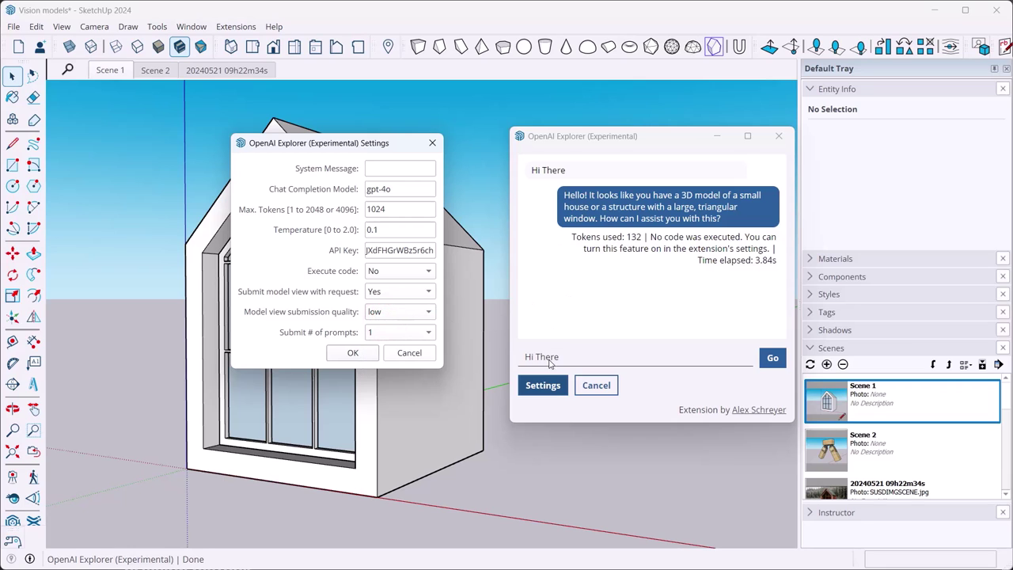
click(386, 336)
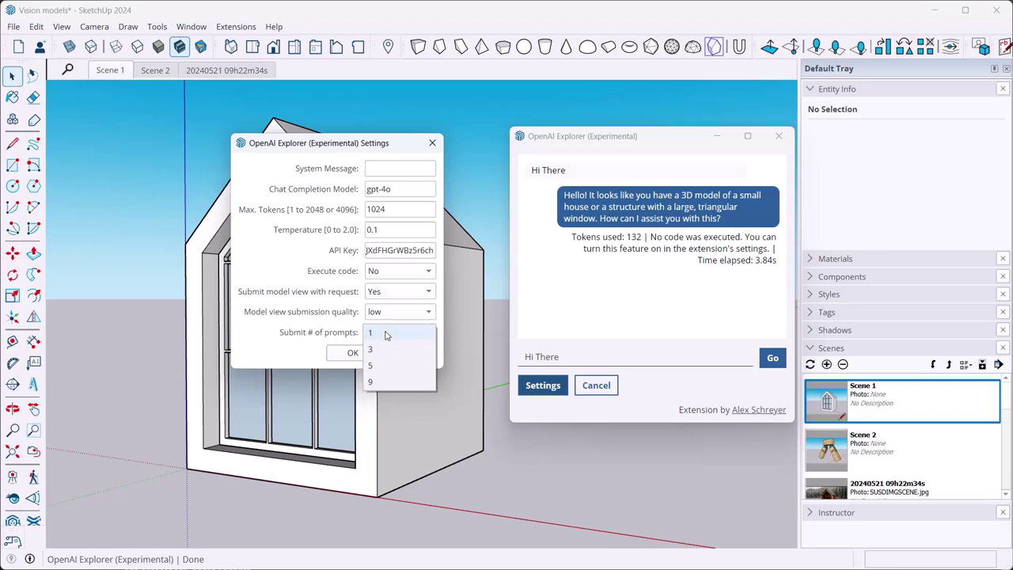
click(379, 383)
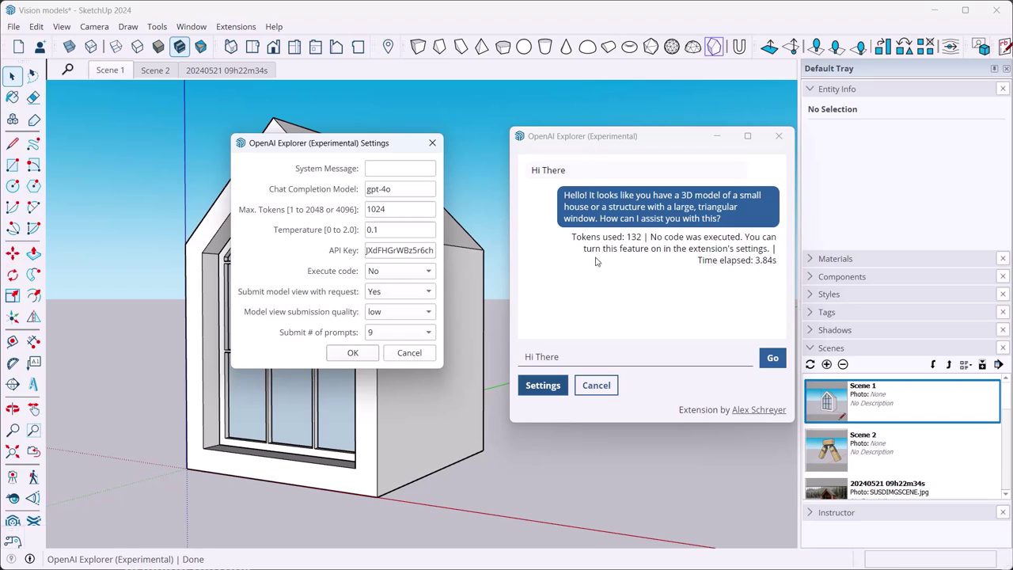
click(378, 333)
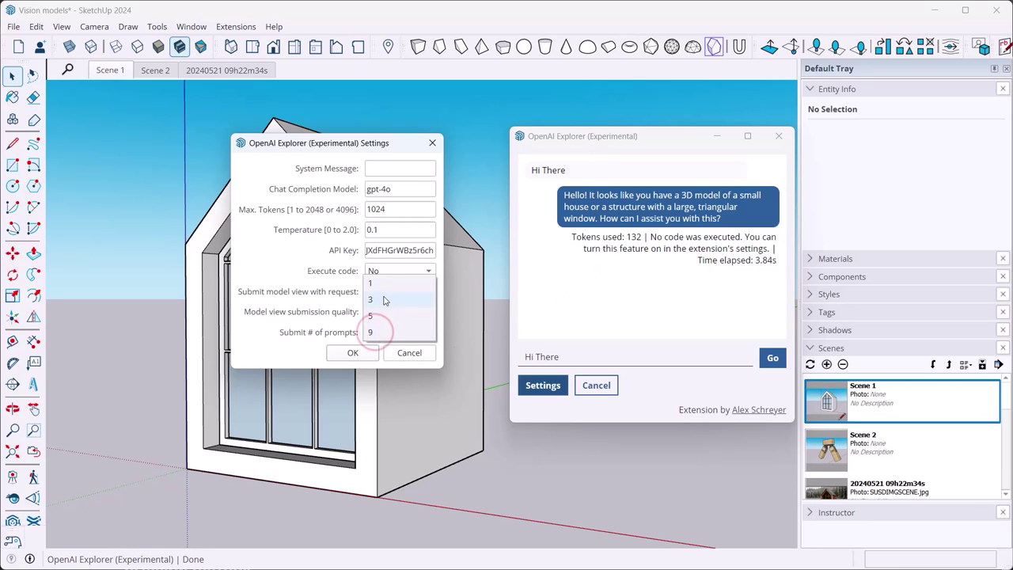
click(383, 298)
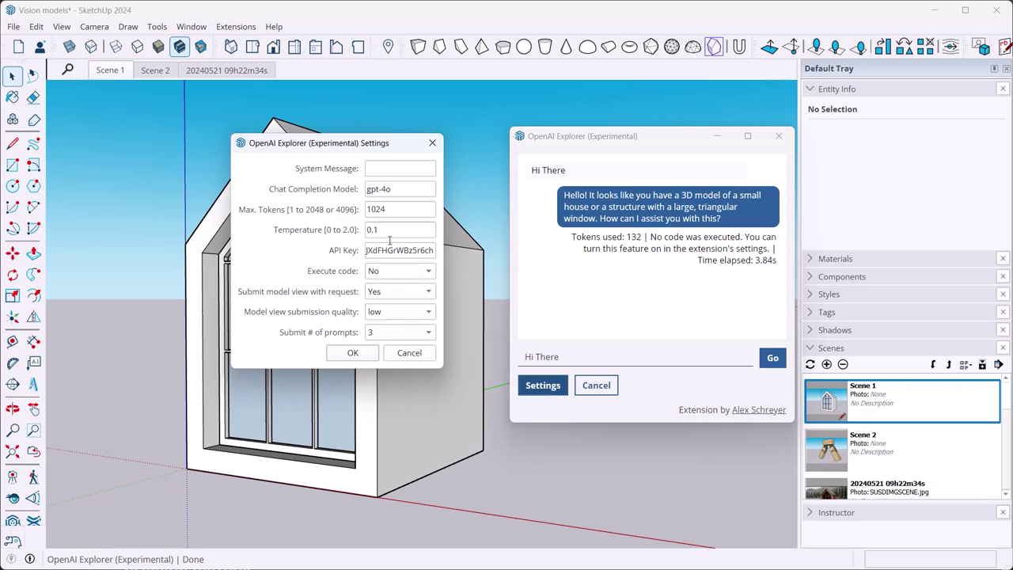
click(383, 168)
double_click(400, 191)
Shift the settings left, confirm them with OK, and cancel the OpenAI Explorer chat window.
drag(344, 145, 271, 149)
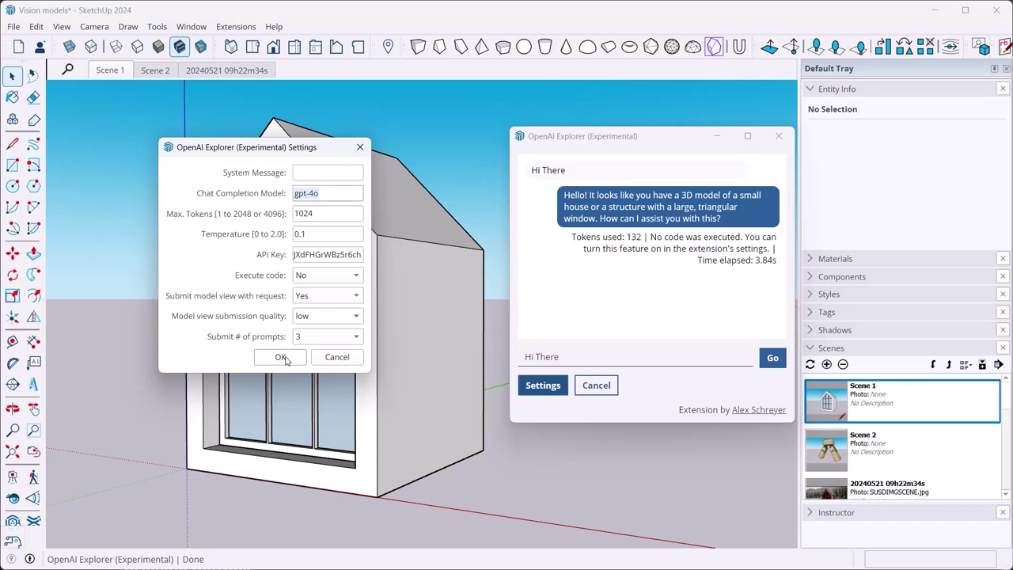
click(287, 358)
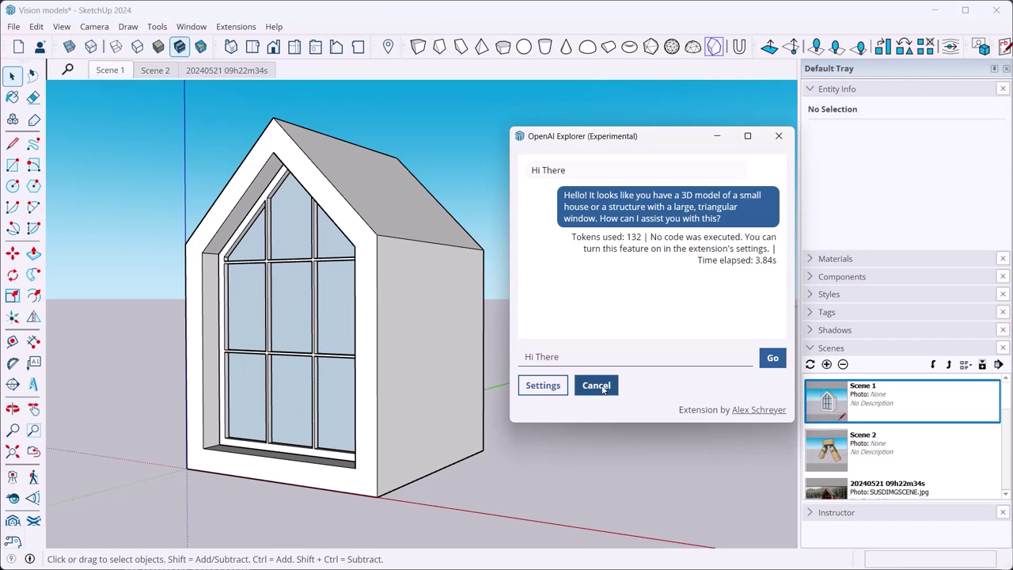
click(601, 386)
Reopen the chat and ask 'Are there any improvements to the model?'.
click(565, 230)
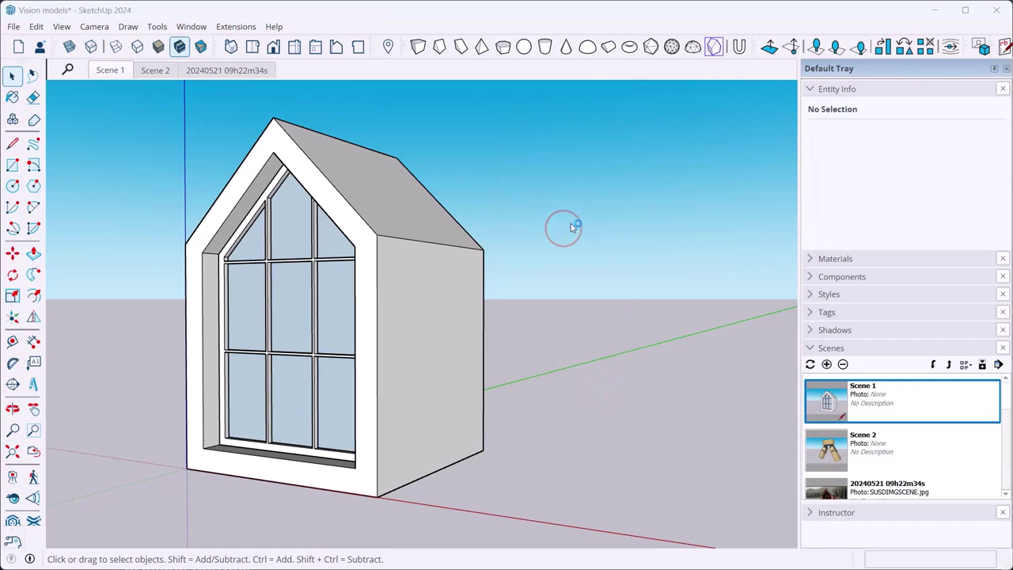
drag(616, 141, 647, 144)
click(595, 361)
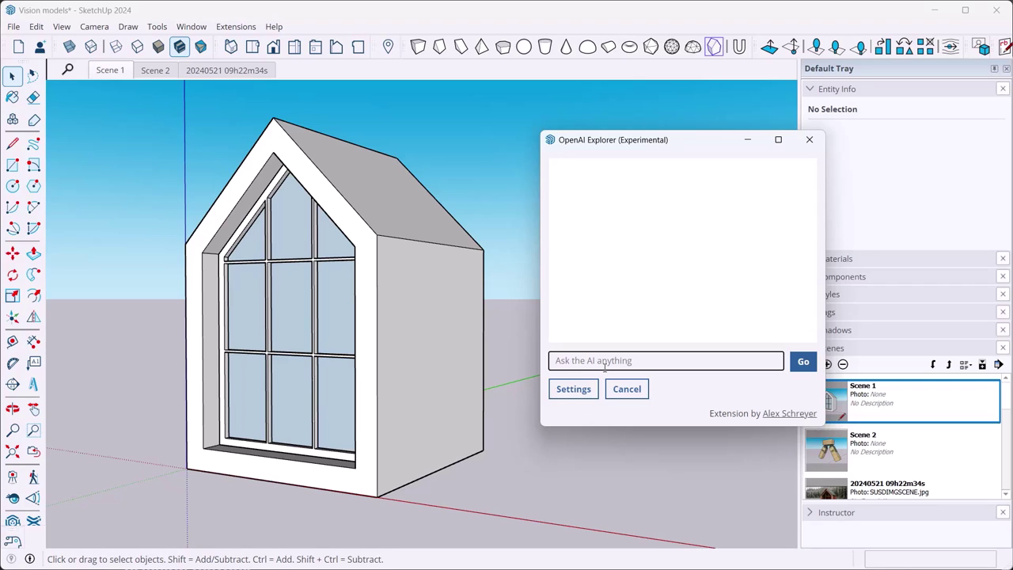
click(604, 366)
text(Is)
key(BackSpace)
key(BackSpace)
text(Are there any improvements)
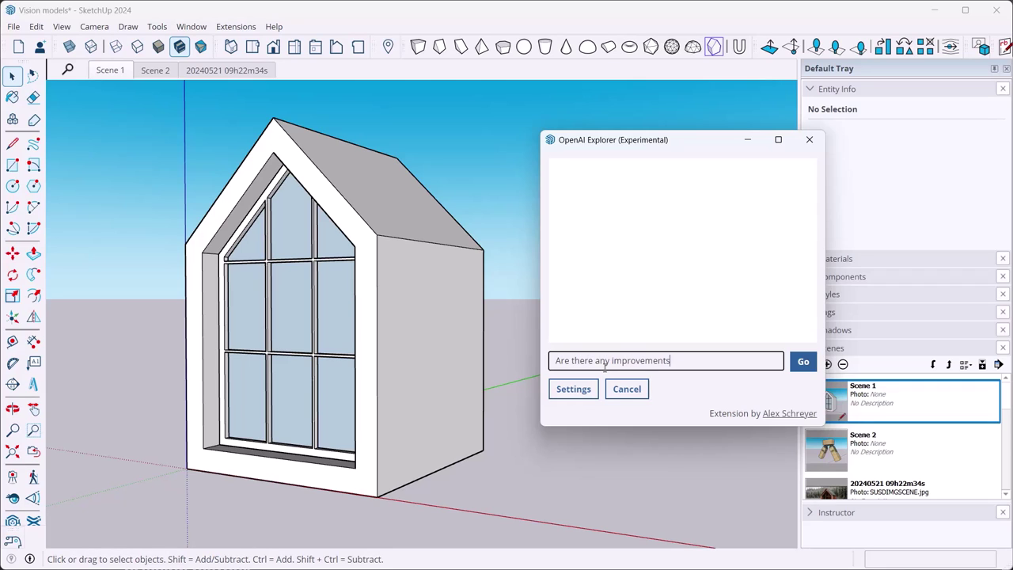
text( to the model?)
key(Return)
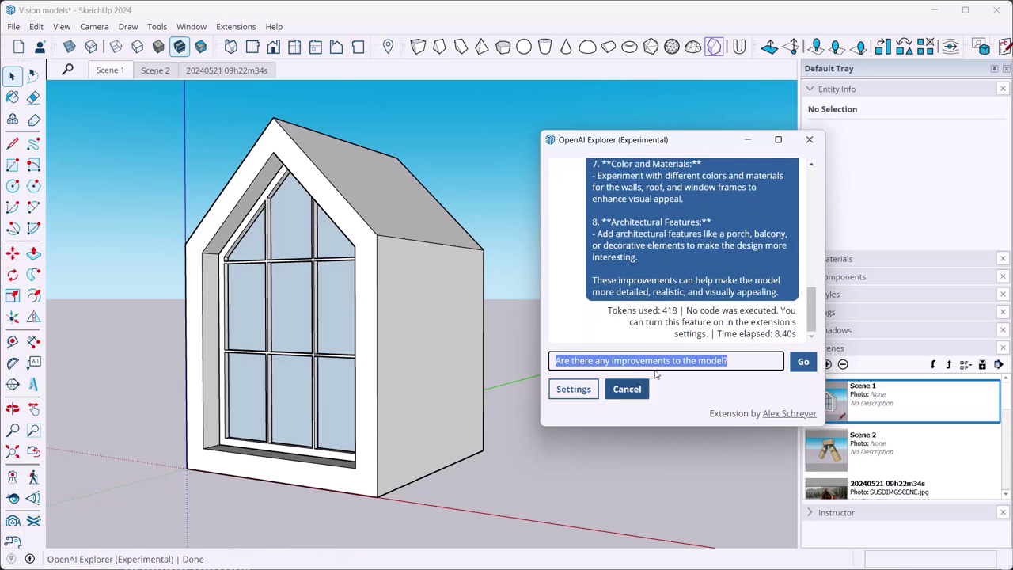
scroll(695, 273, up, 10)
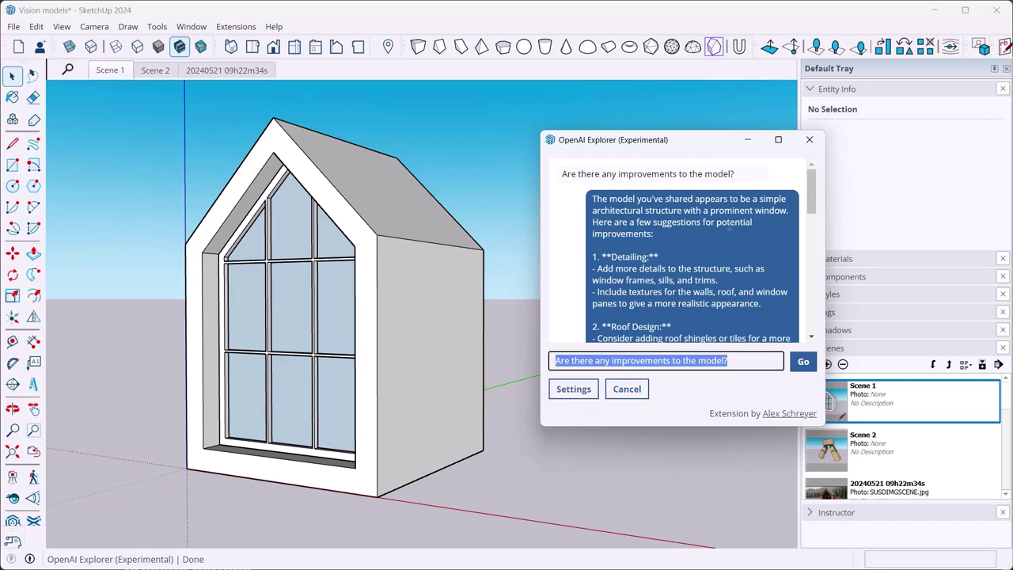
scroll(631, 228, down, 2)
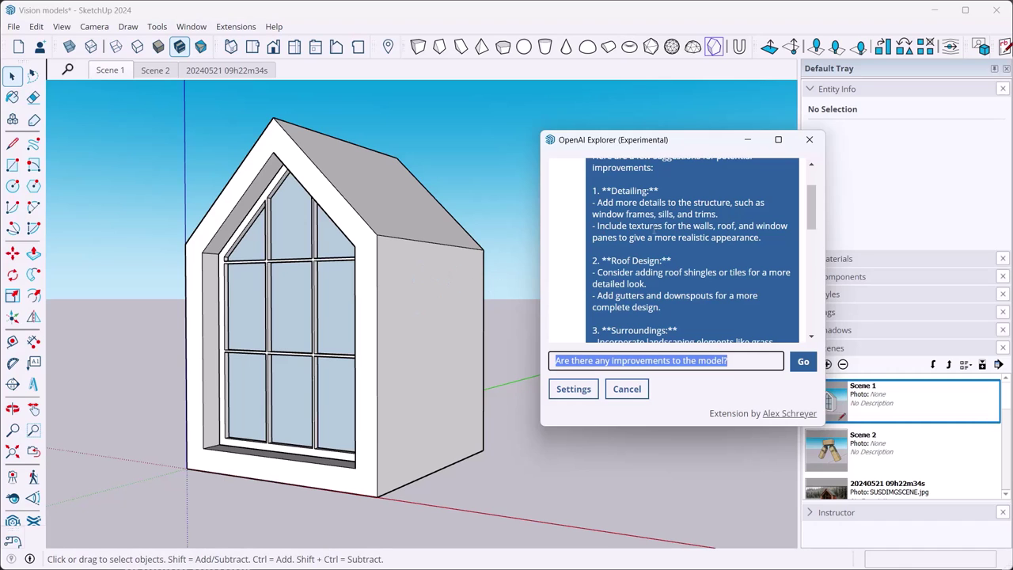
scroll(680, 252, down, 4)
scroll(625, 241, up, 2)
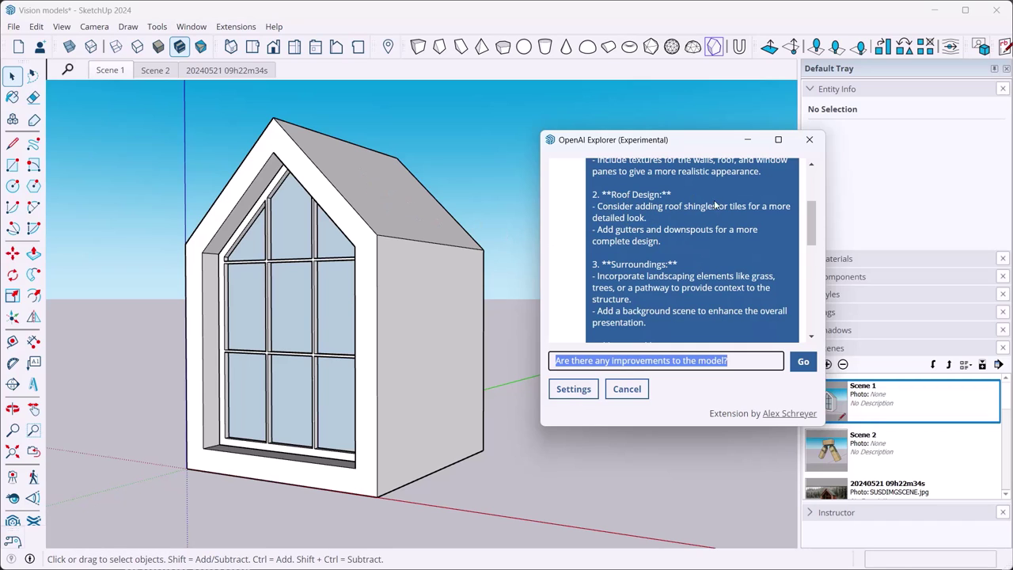
scroll(680, 254, down, 2)
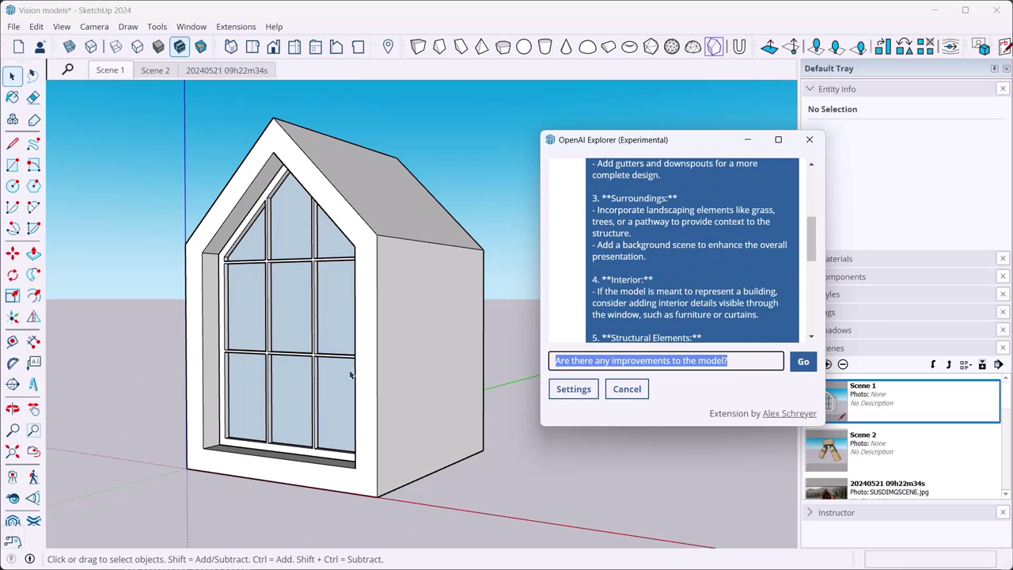
scroll(614, 225, down, 2)
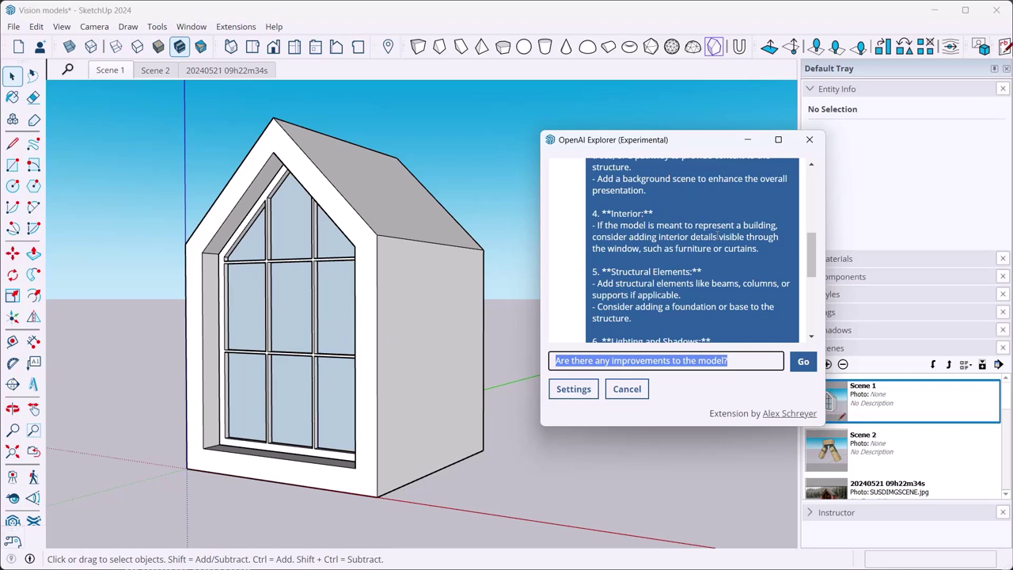
scroll(714, 235, down, 2)
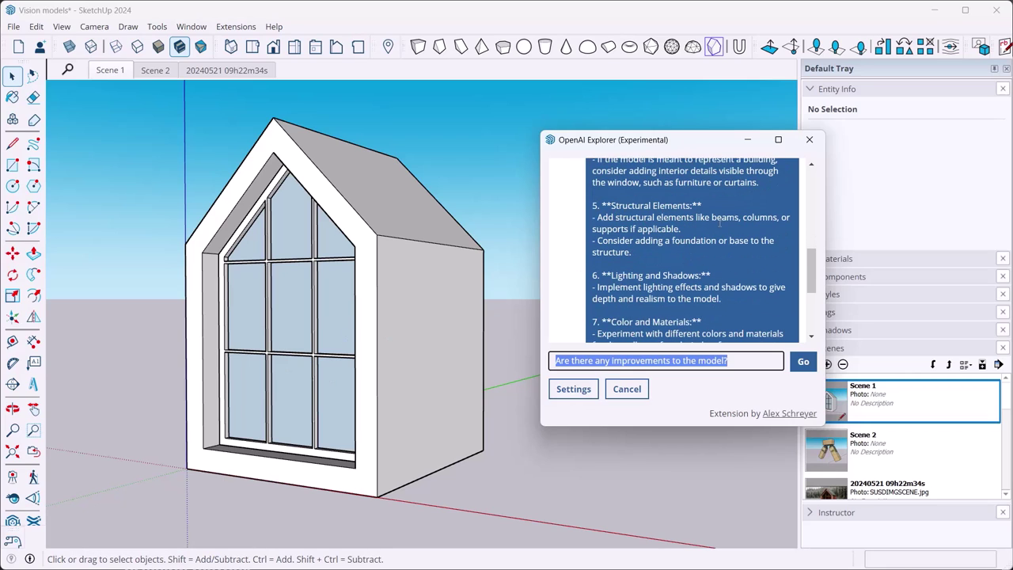
scroll(663, 250, down, 2)
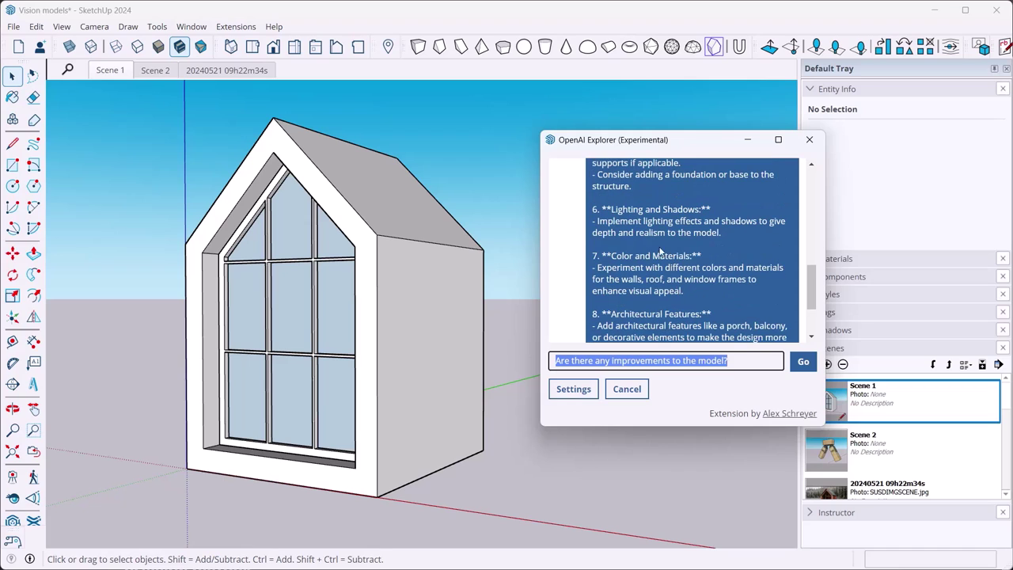
scroll(649, 219, down, 2)
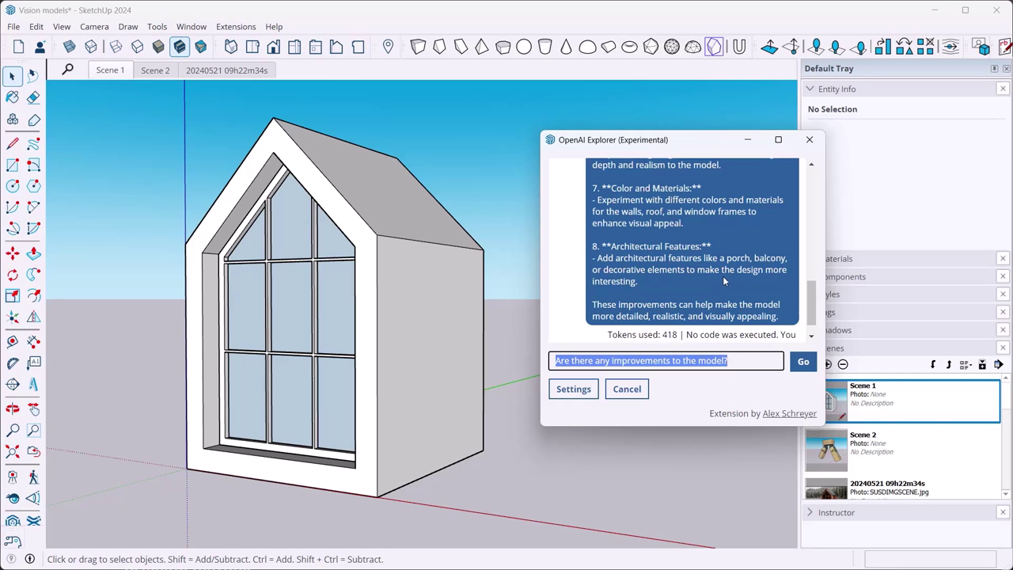
scroll(653, 272, down, 1)
scroll(635, 255, up, 15)
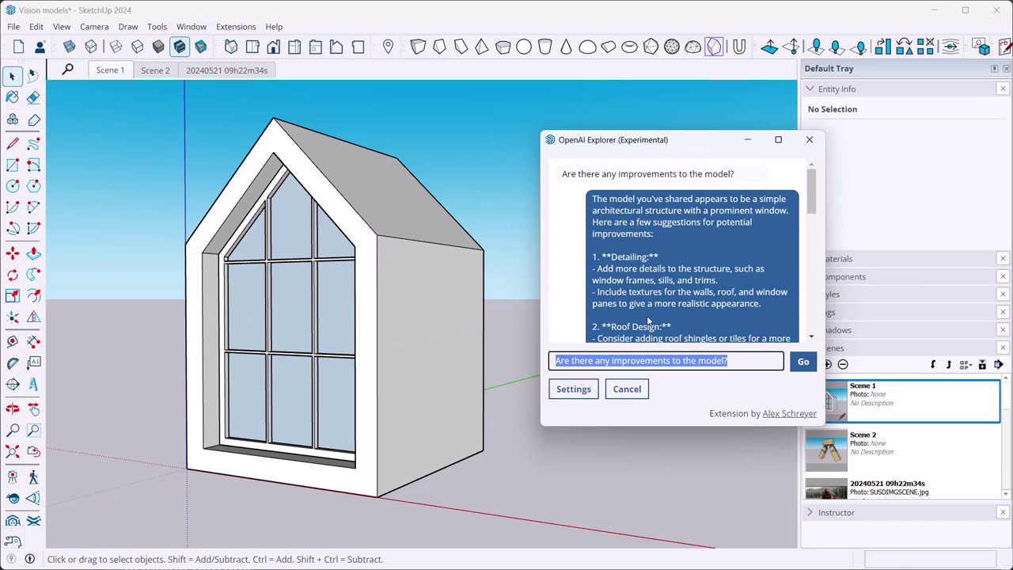
scroll(648, 321, down, 3)
scroll(656, 277, up, 3)
scroll(626, 261, down, 2)
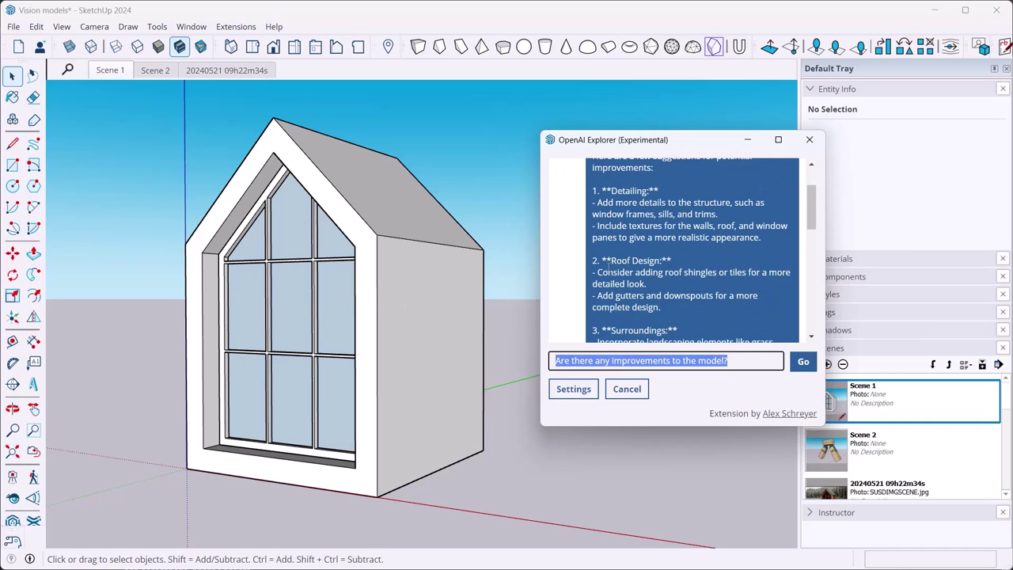
scroll(606, 273, down, 2)
scroll(611, 269, up, 2)
scroll(644, 266, down, 5)
scroll(644, 266, down, 3)
scroll(660, 273, down, 2)
Replace the previous question with 'Elaborate on the structural elements' and send it to OpenAI Explorer.
drag(737, 360, 552, 365)
text(Elab)
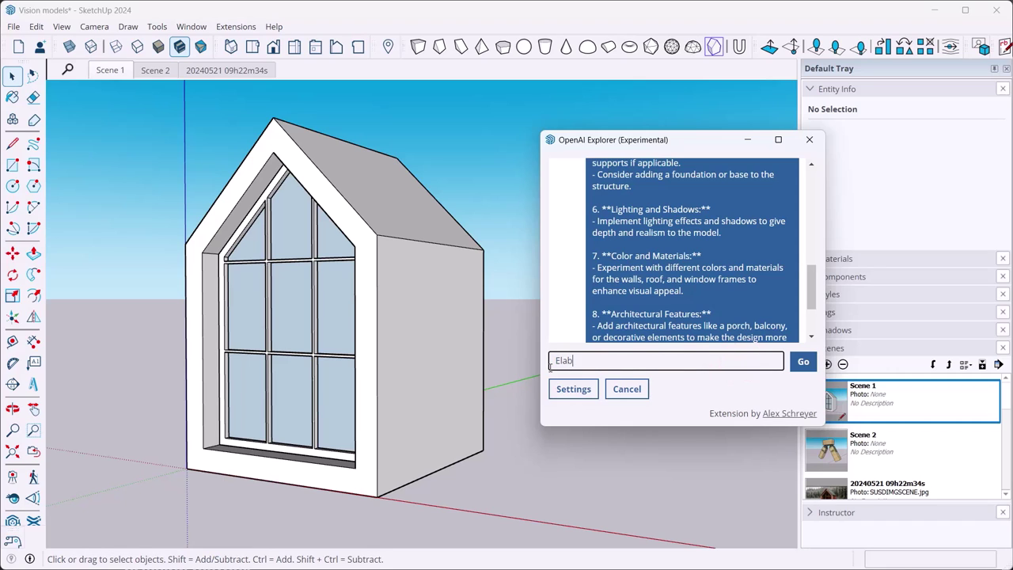
text(orate on the struuctural elements)
key(Return)
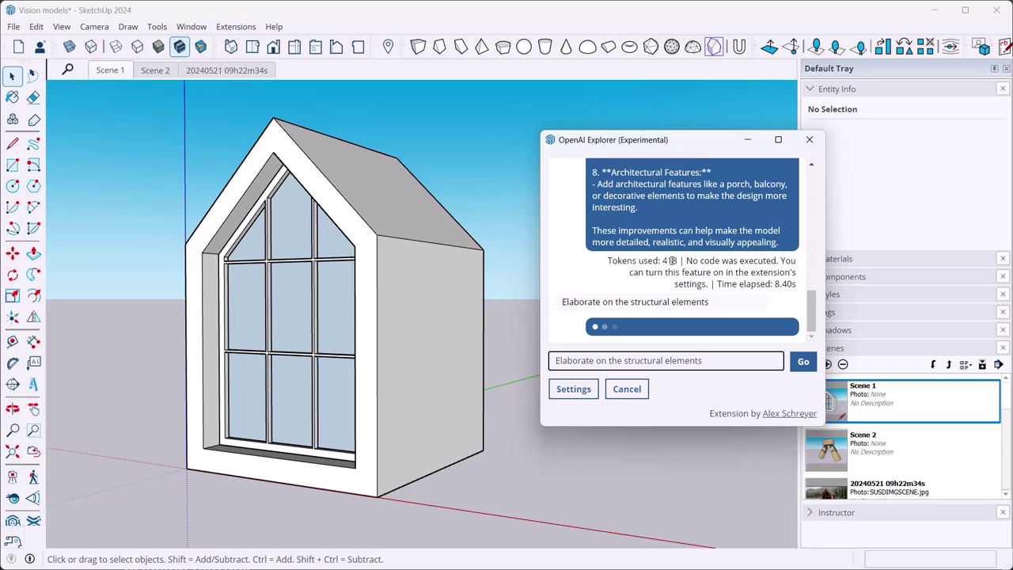
Read through the structural-elements reply and move the OpenAI Explorer window further right.
scroll(608, 304, up, 5)
scroll(609, 304, up, 10)
scroll(603, 302, down, 3)
scroll(603, 302, down, 3)
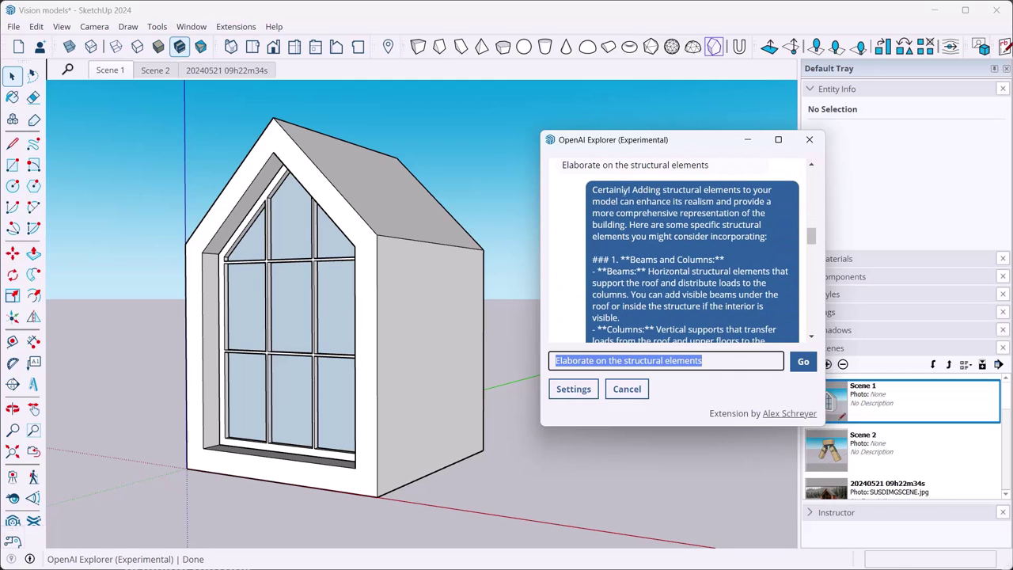
scroll(679, 261, down, 8)
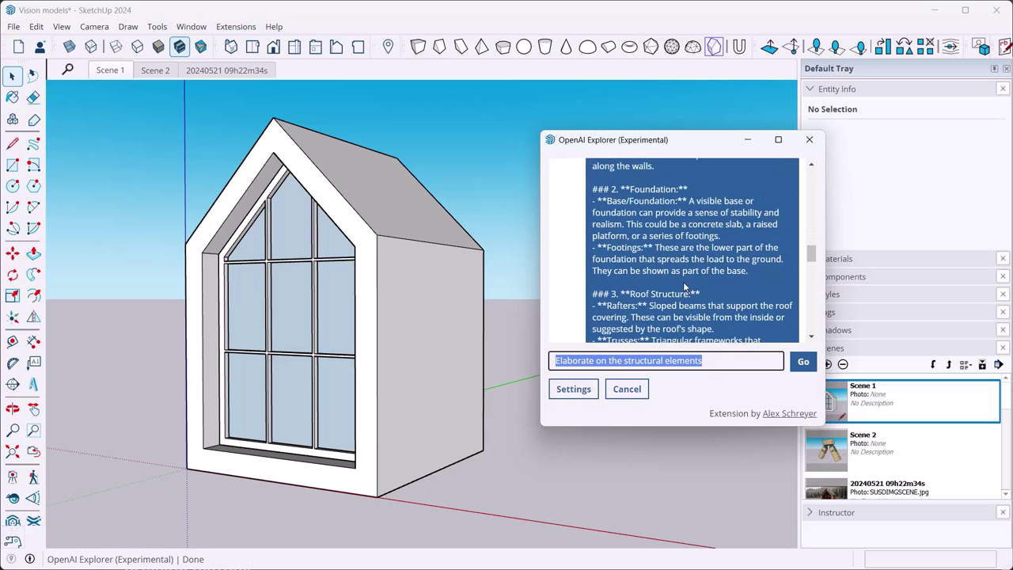
scroll(686, 288, down, 3)
scroll(679, 279, down, 11)
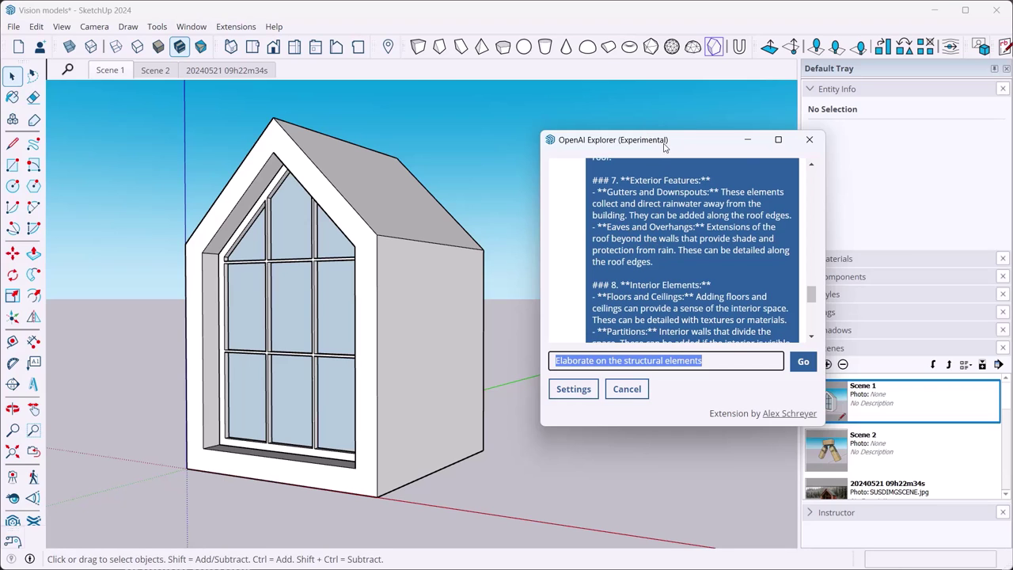
drag(666, 142, 774, 160)
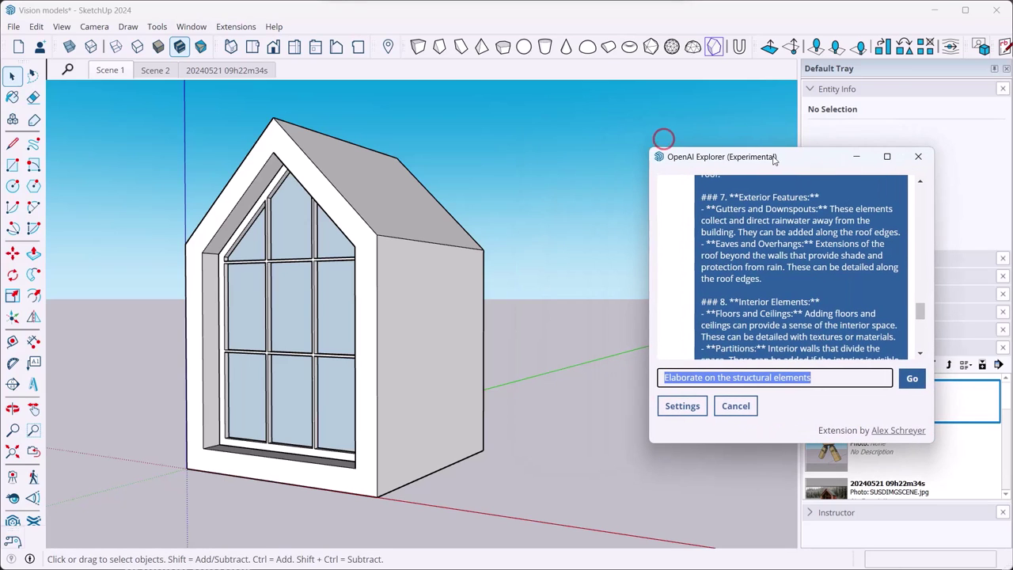
click(917, 158)
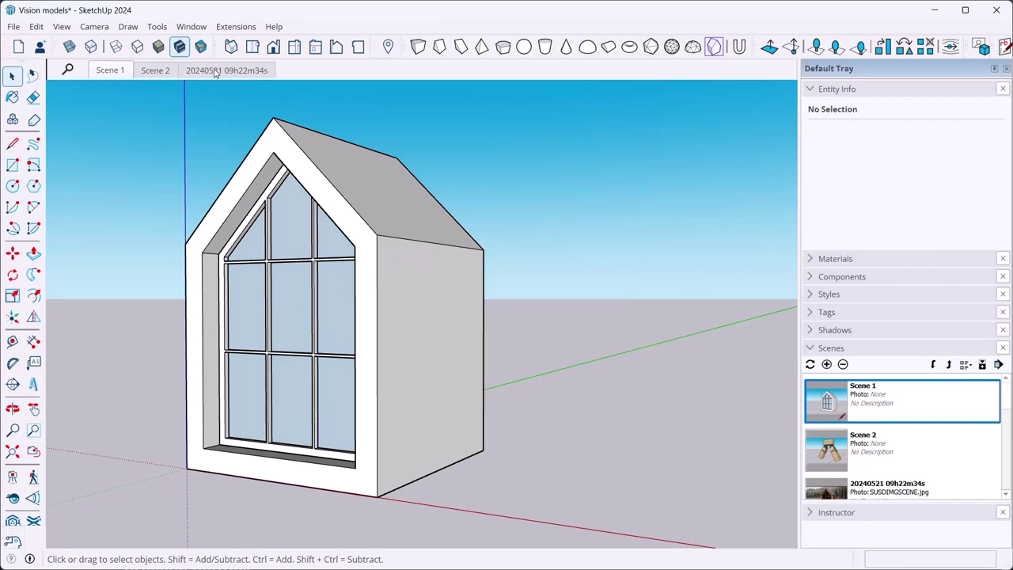
click(212, 70)
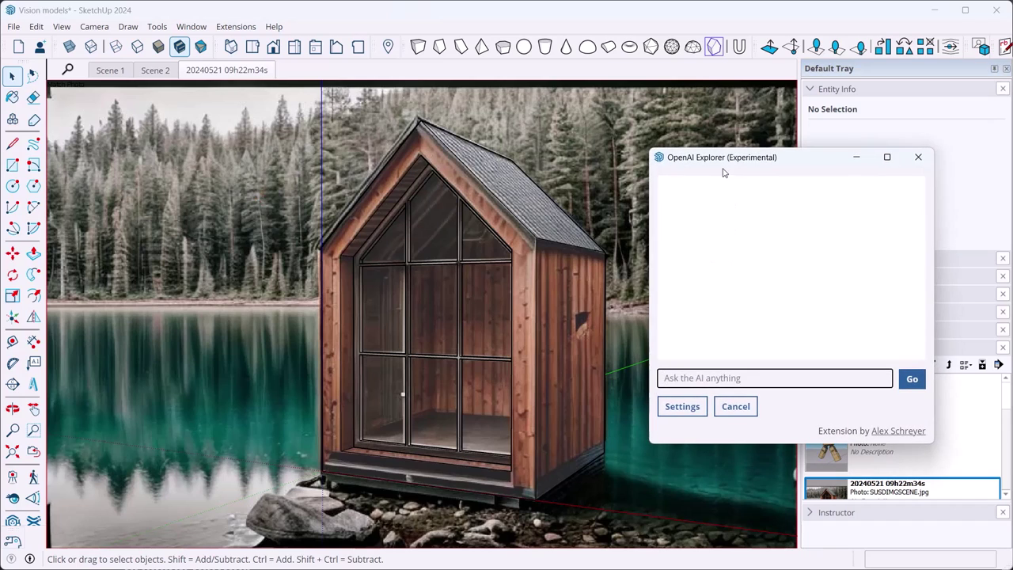
Shift the chat window left and ask OpenAI Explorer 'Is this model feasible?'.
drag(724, 163, 642, 165)
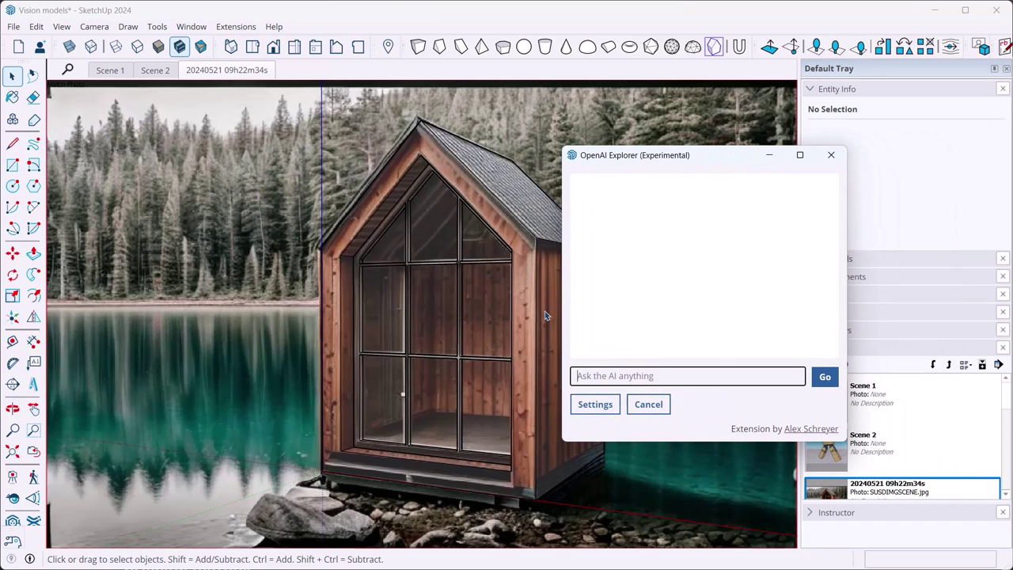
click(599, 377)
text(Is this model feasible?)
key(Return)
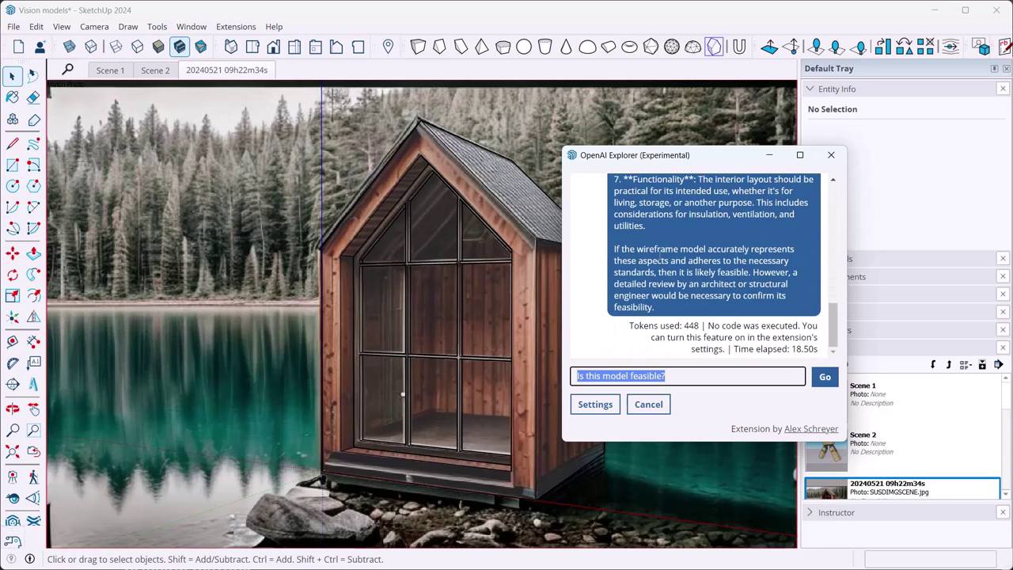
scroll(635, 261, up, 10)
scroll(635, 261, down, 2)
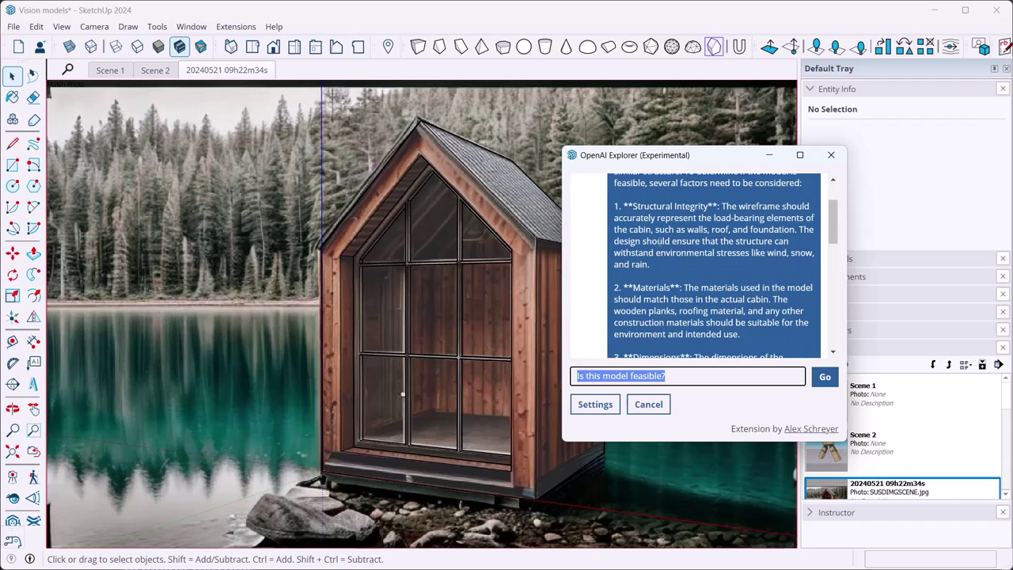
scroll(759, 217, up, 2)
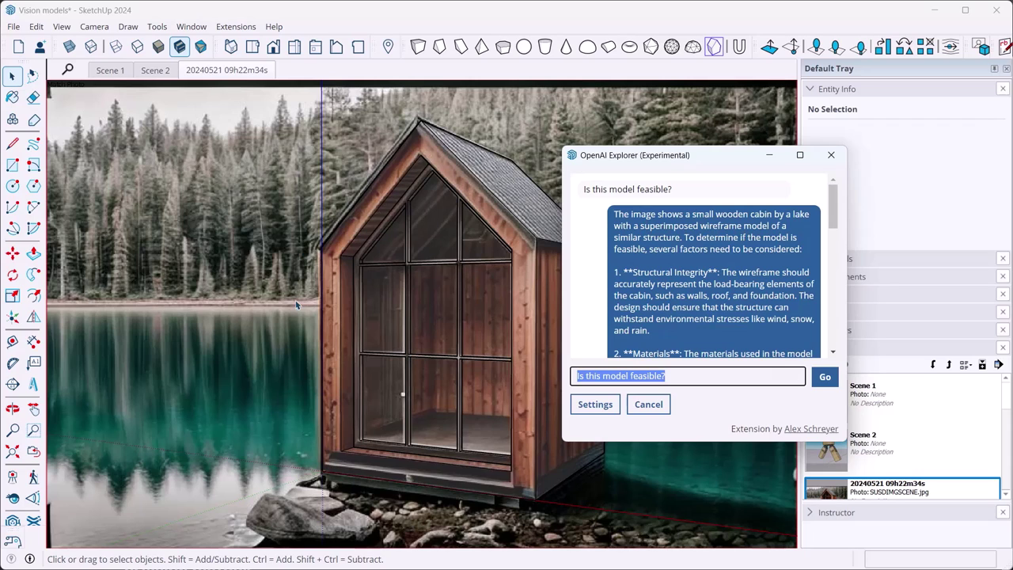
scroll(702, 238, down, 2)
scroll(699, 253, down, 2)
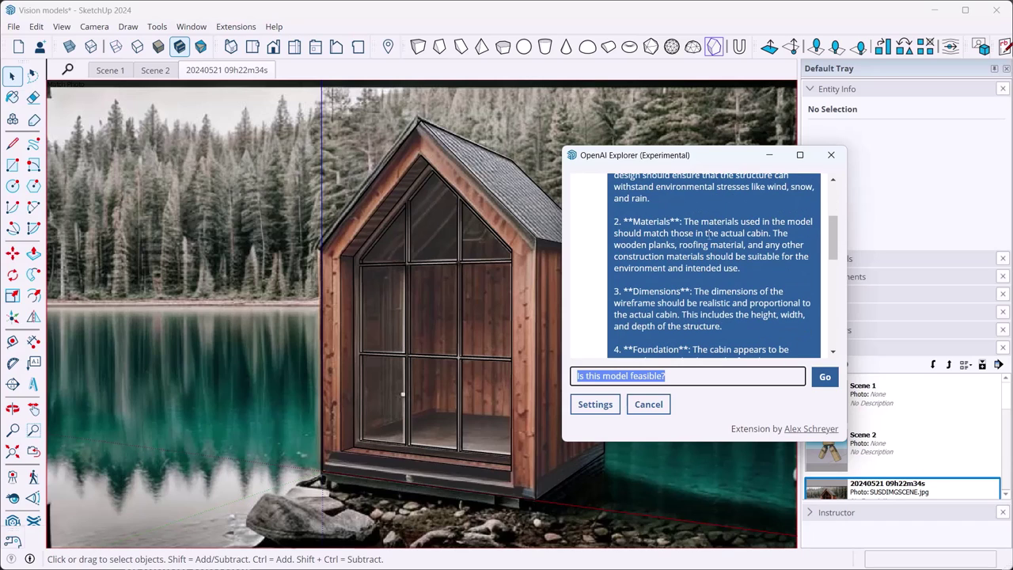
scroll(644, 248, down, 2)
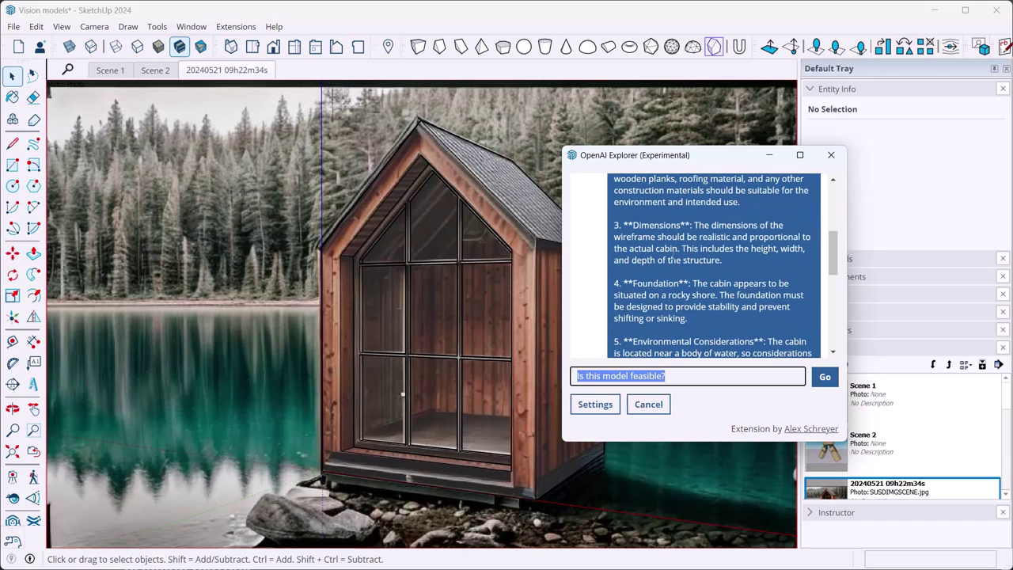
scroll(708, 273, down, 2)
scroll(728, 274, down, 2)
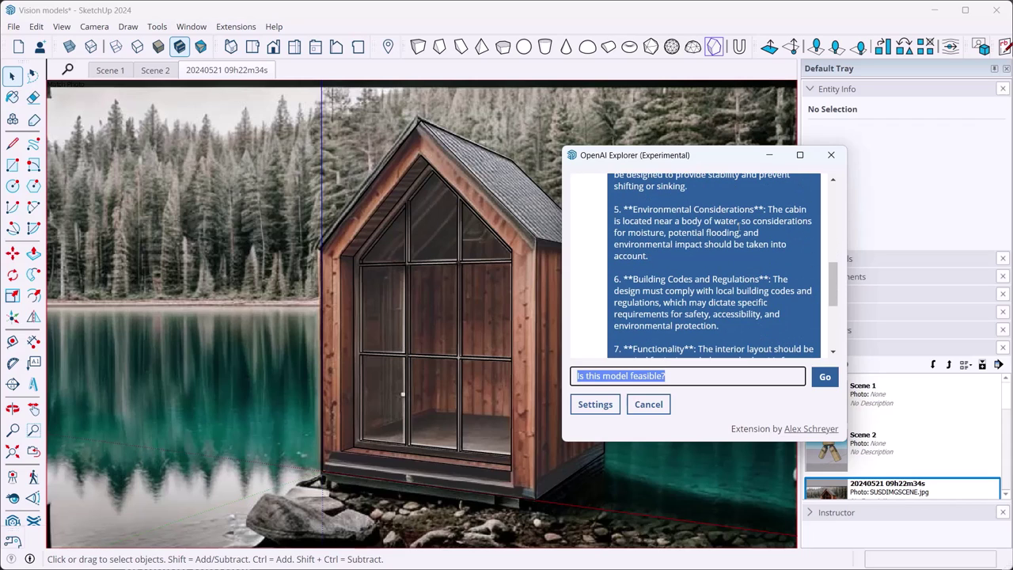
scroll(694, 281, down, 2)
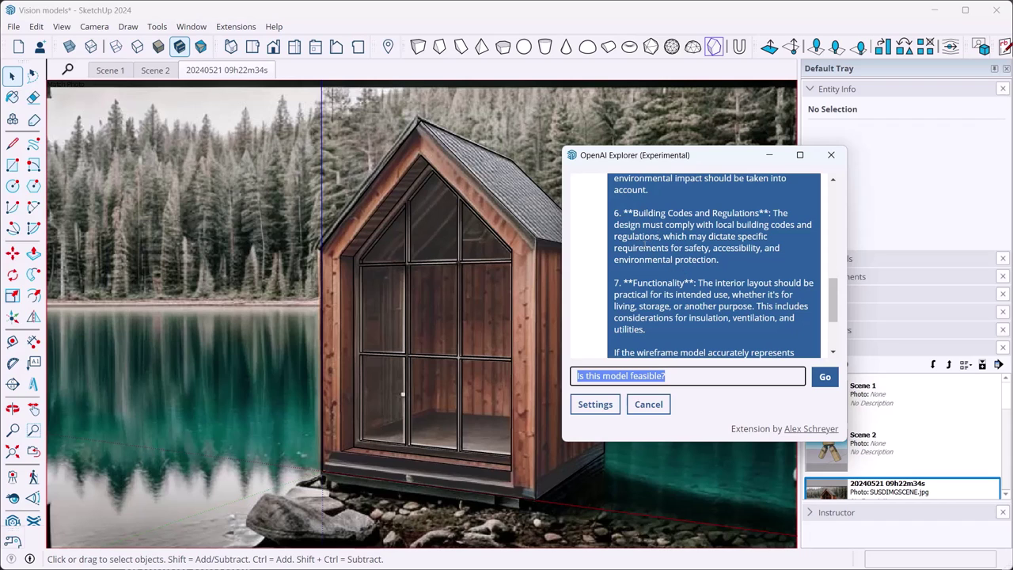
drag(694, 158, 775, 161)
scroll(887, 264, down, 3)
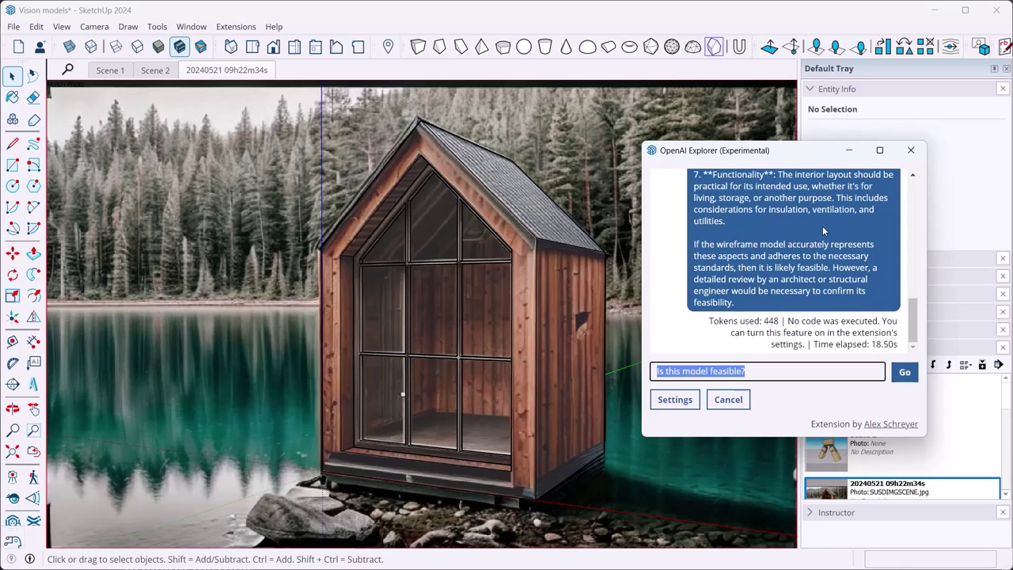
scroll(850, 192, up, 3)
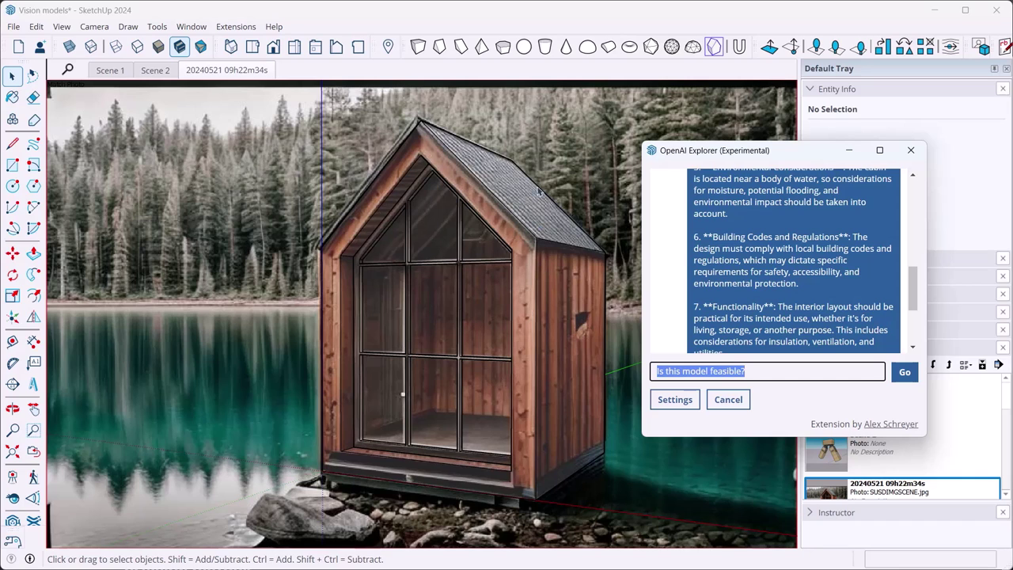
drag(782, 155, 763, 168)
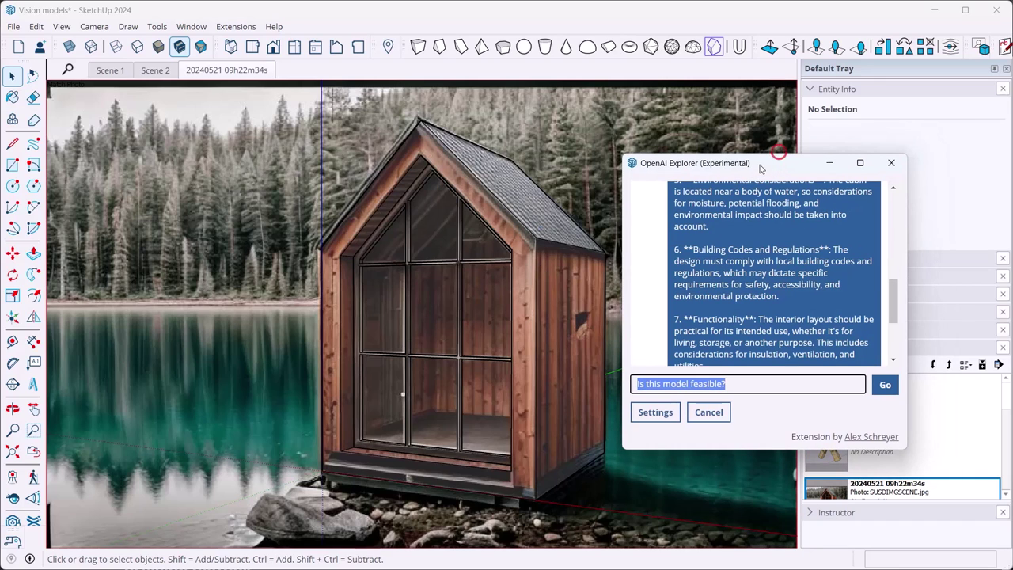
Switch to Scene 2's hinged model and ask OpenAI Explorer 'Is this model 3d printable?'.
click(890, 162)
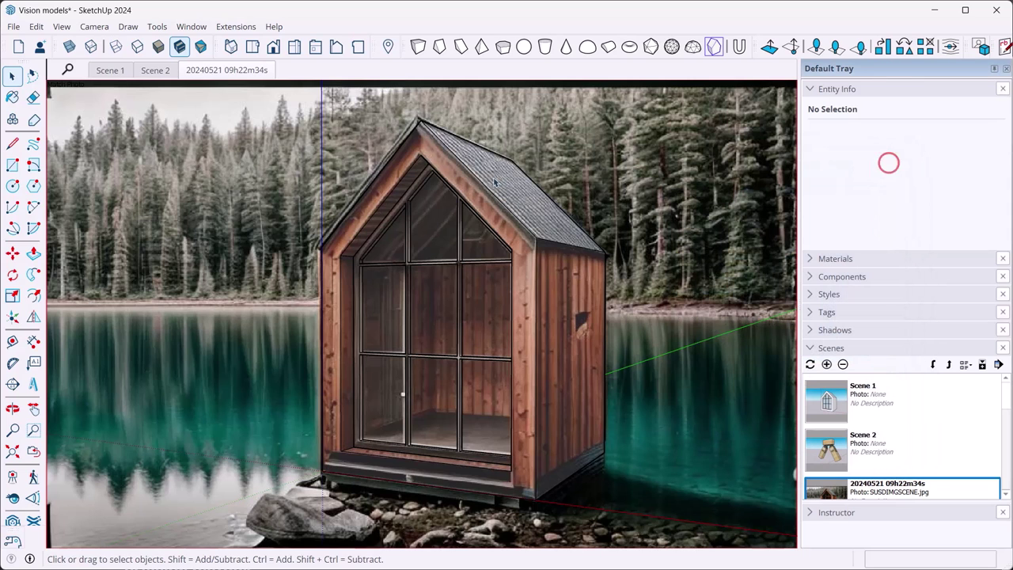
click(156, 70)
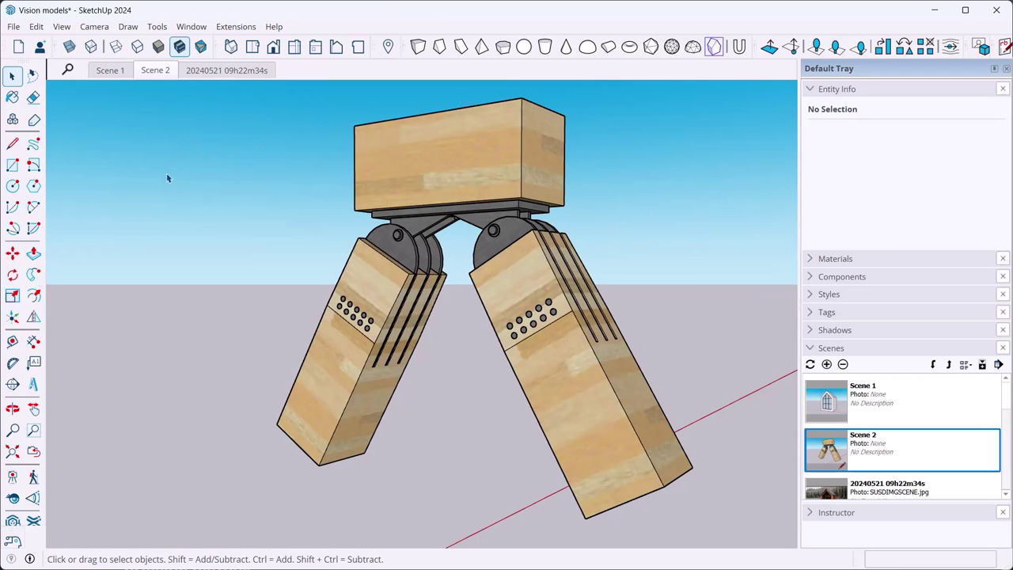
key(ctrl+shift+o)
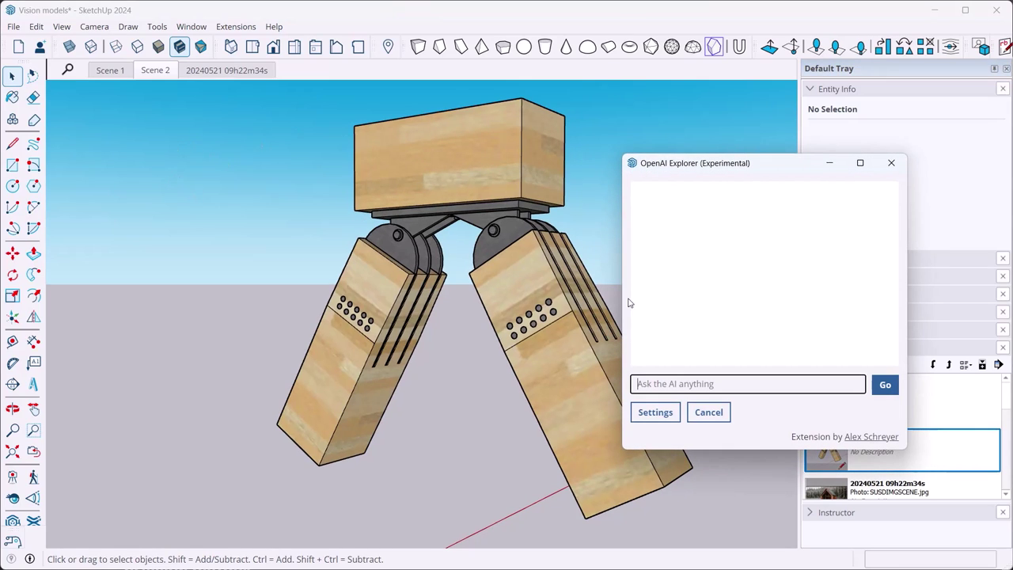
text(Is this model 3d printable?)
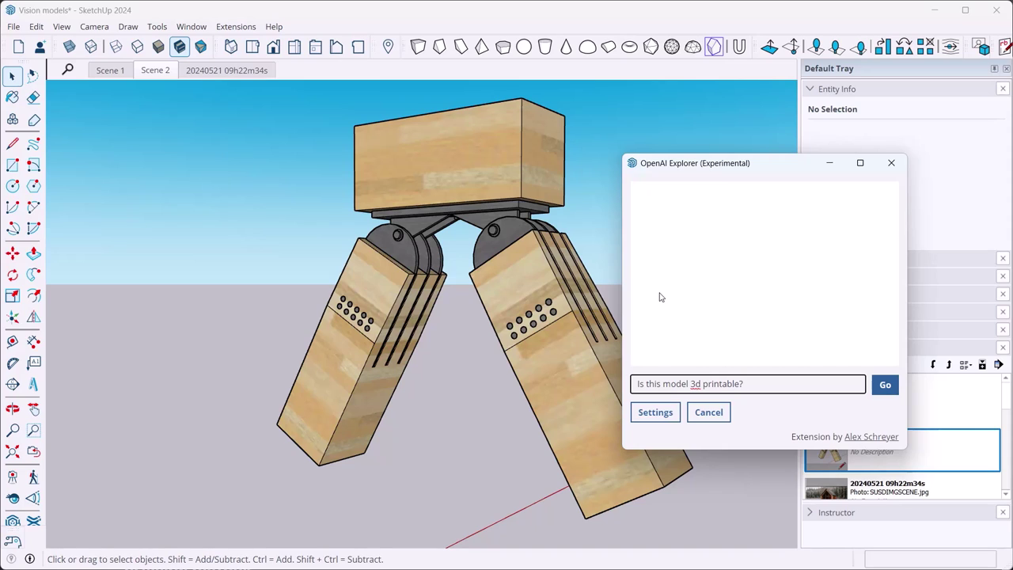
key(Return)
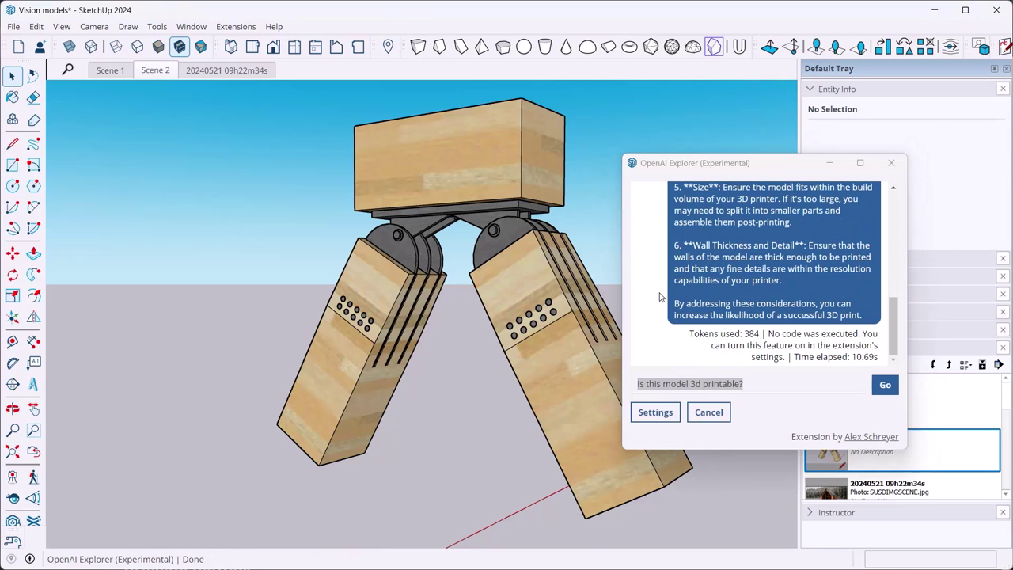
scroll(659, 286, up, 10)
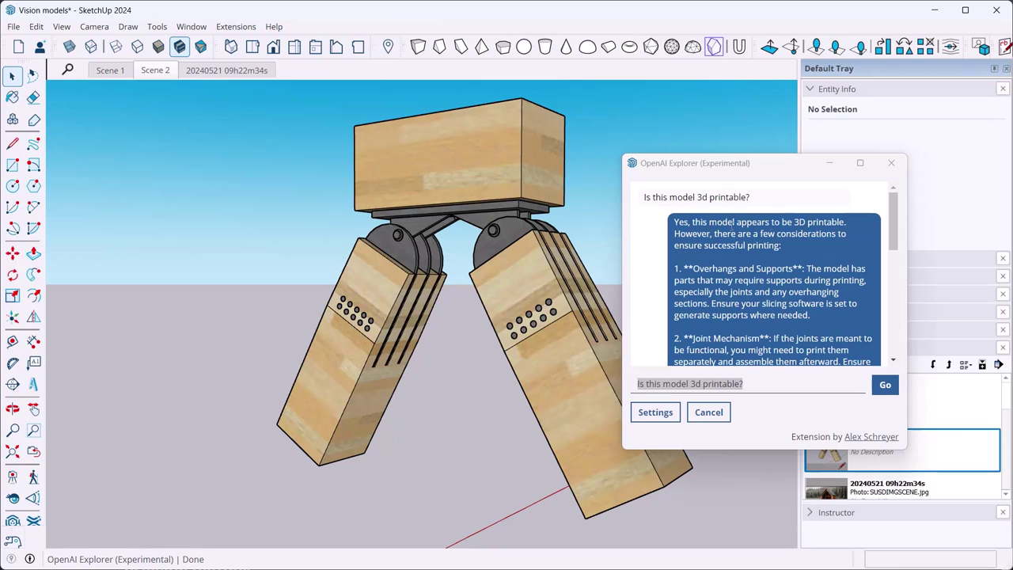
scroll(811, 249, down, 2)
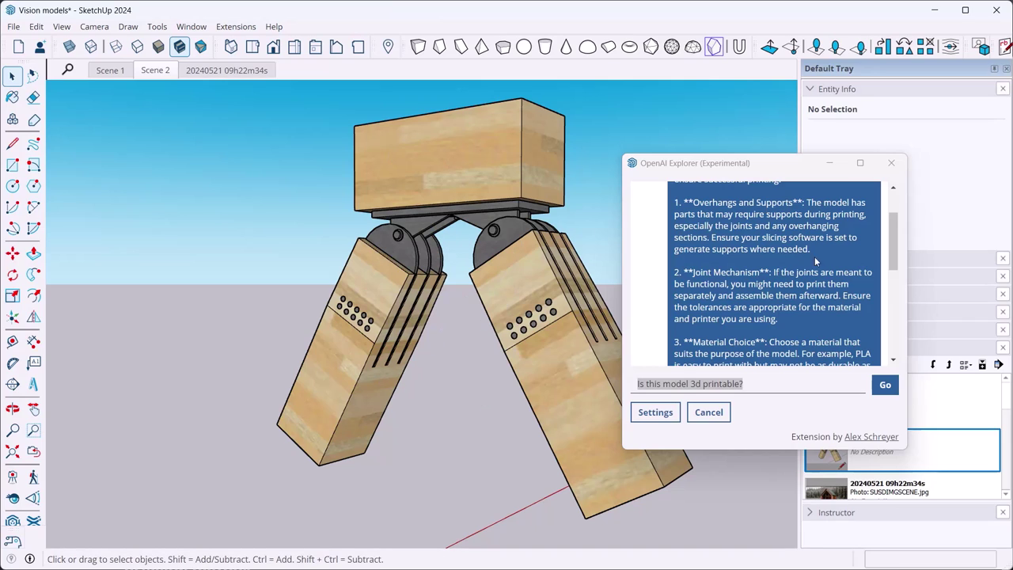
scroll(829, 261, down, 2)
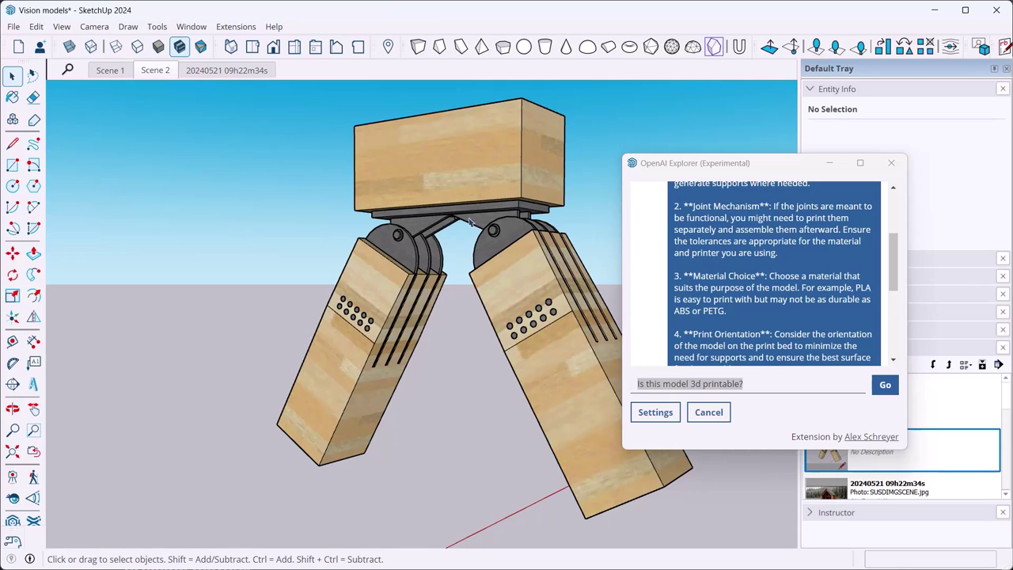
scroll(738, 236, down, 2)
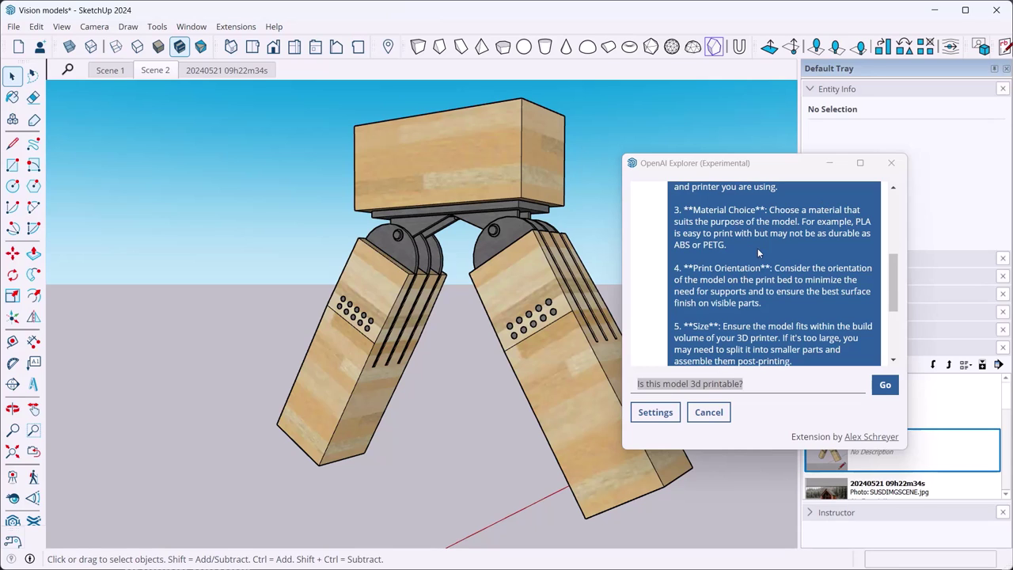
scroll(748, 306, down, 2)
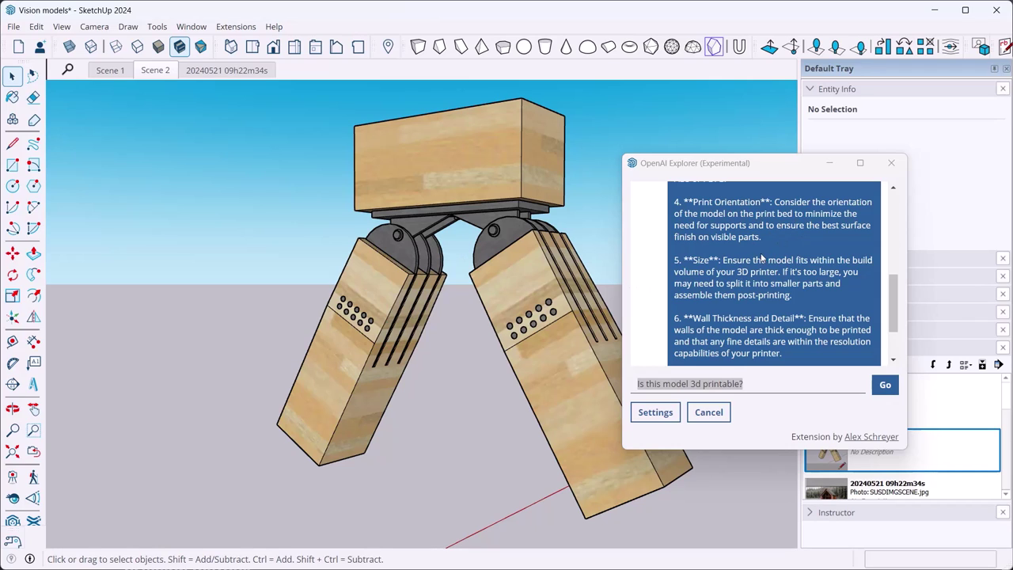
scroll(766, 308, down, 1)
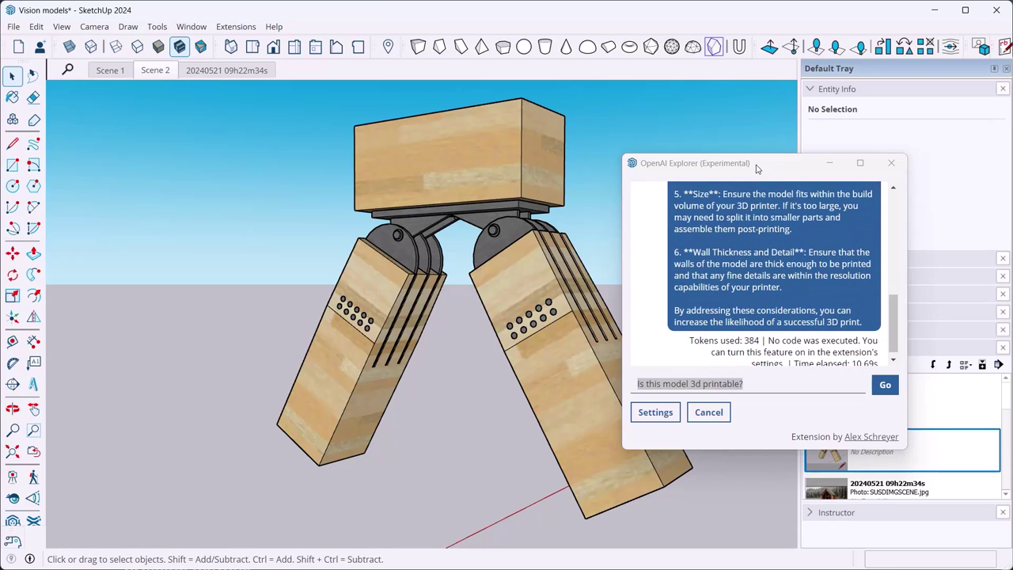
mouse_move(756, 168)
mouse_down()
mouse_move(774, 148)
mouse_move(765, 160)
mouse_up()
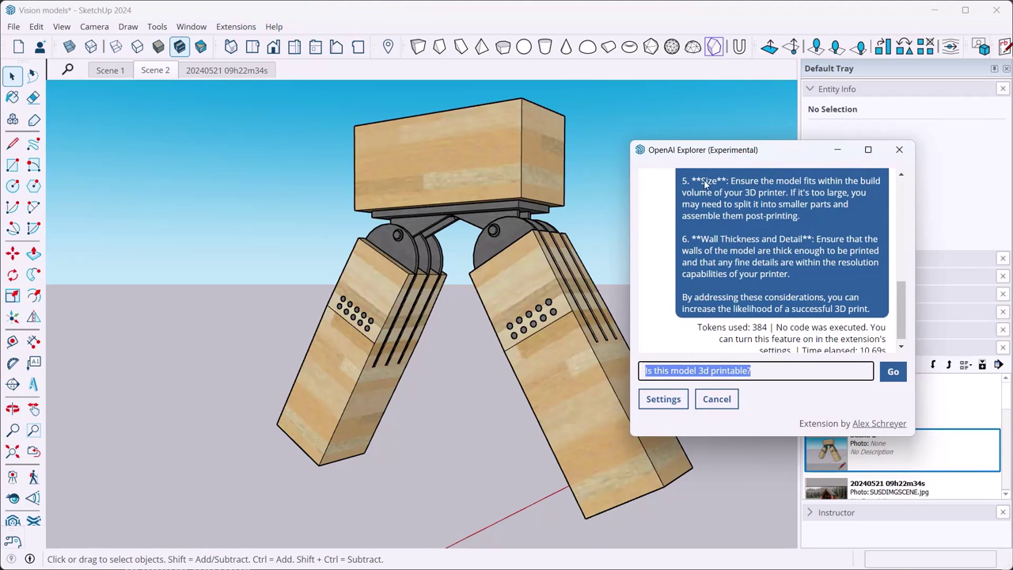
scroll(697, 201, up, 4)
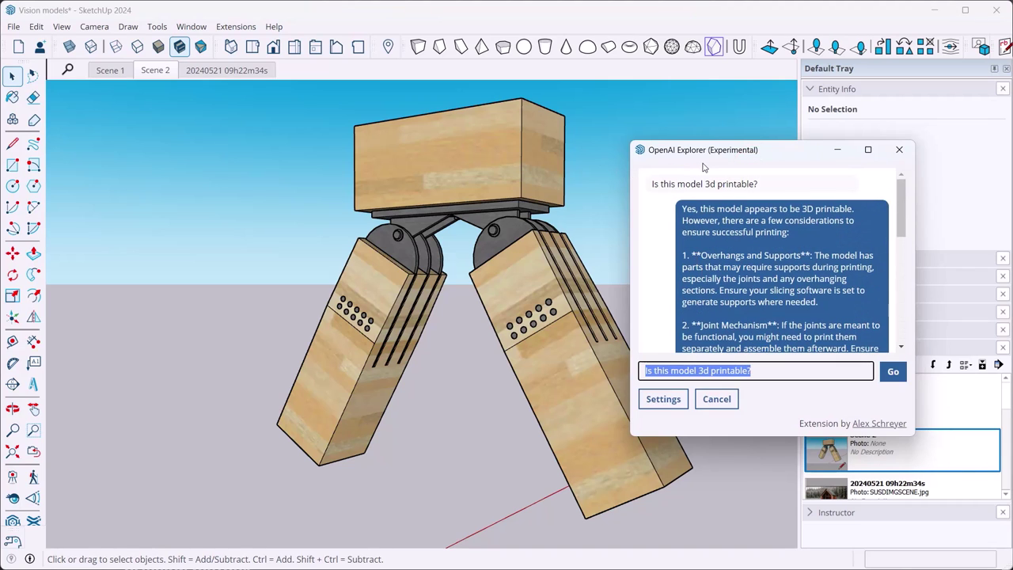
drag(723, 152, 690, 131)
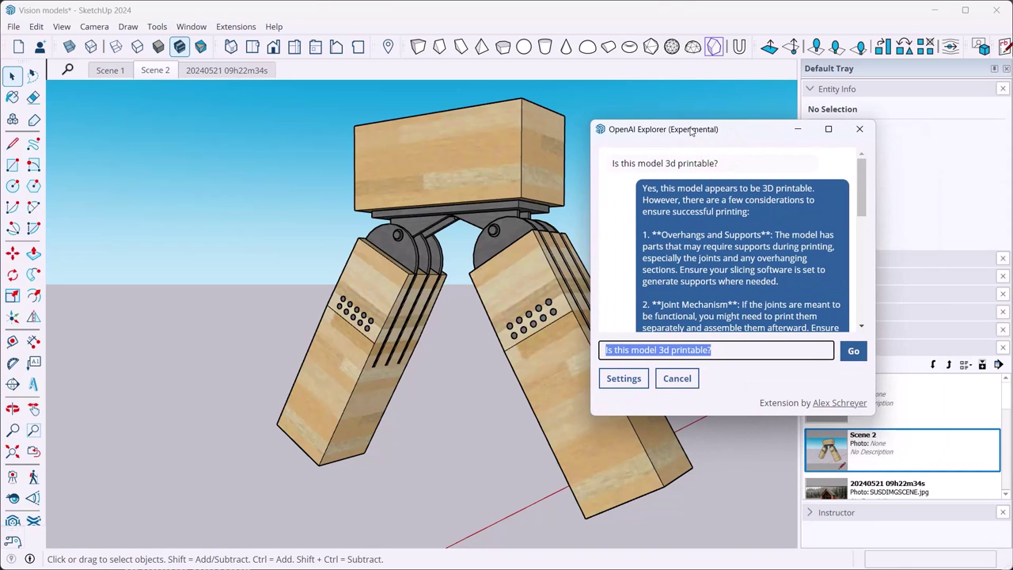
click(622, 378)
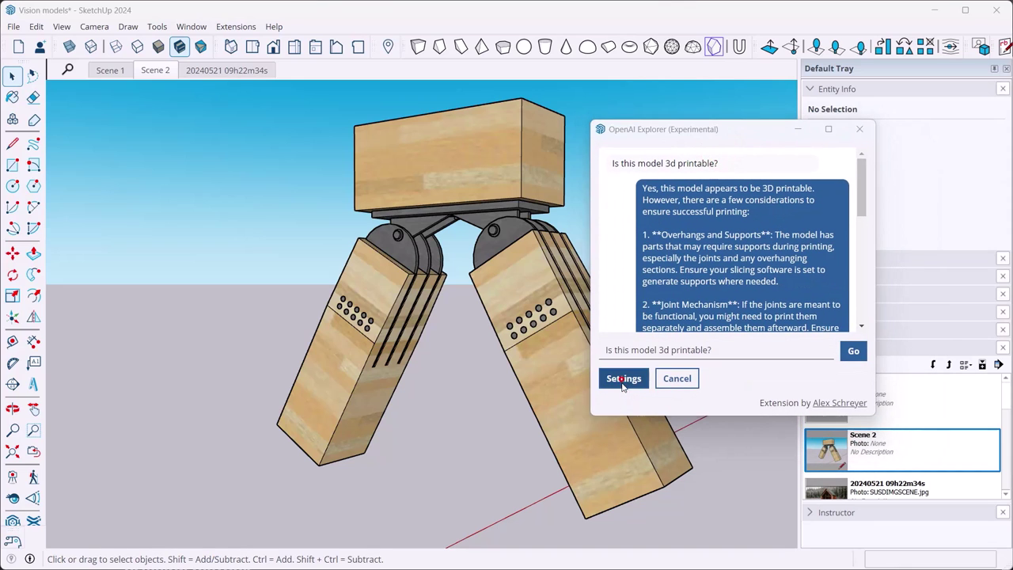
drag(491, 173, 272, 181)
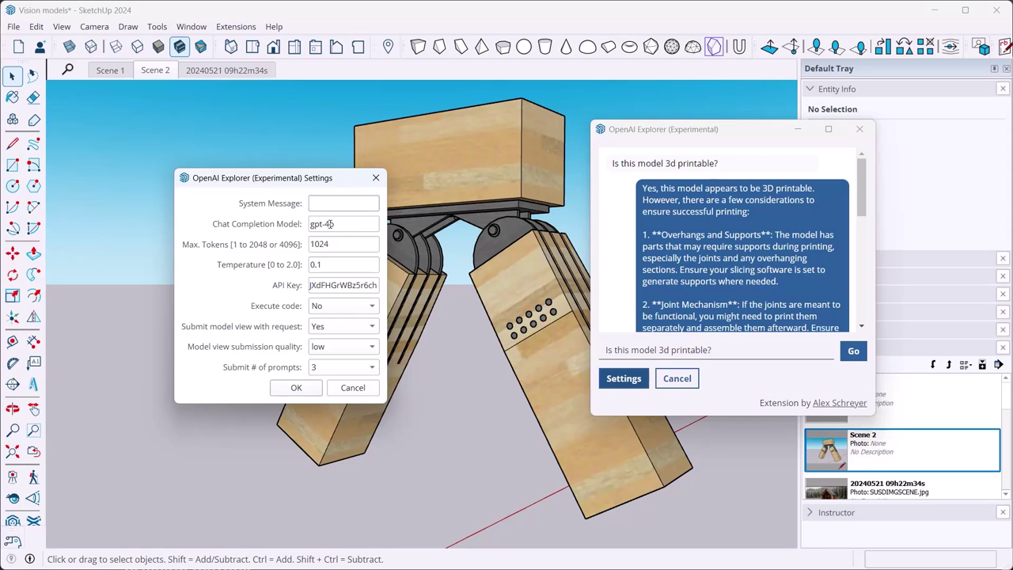
click(331, 224)
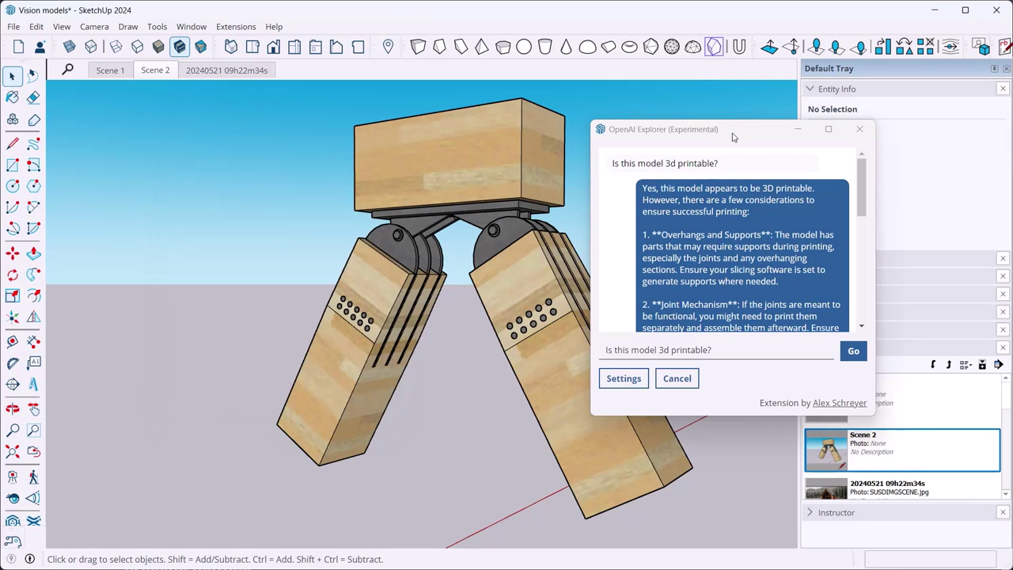
drag(733, 138, 754, 139)
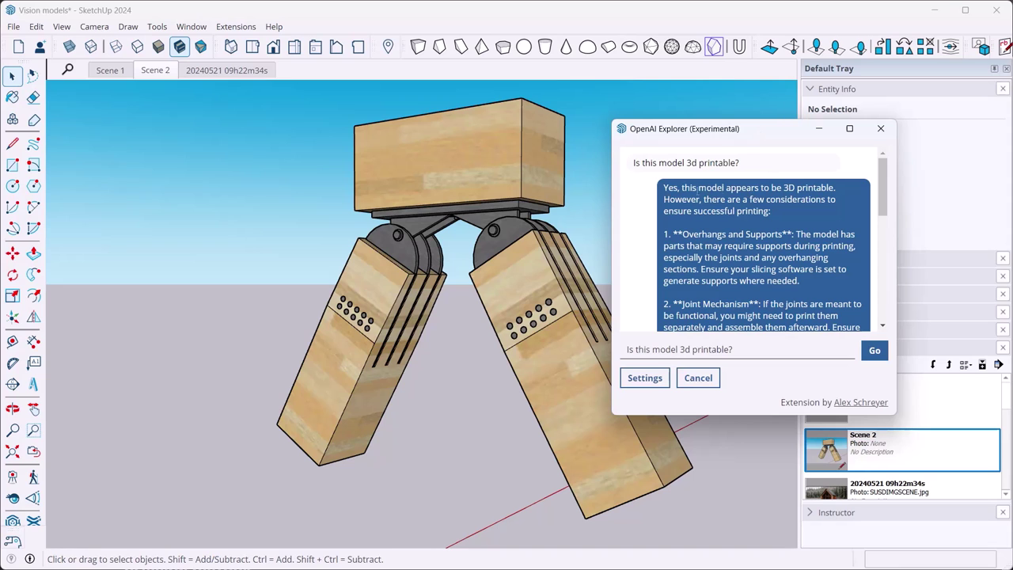
scroll(727, 238, down, 5)
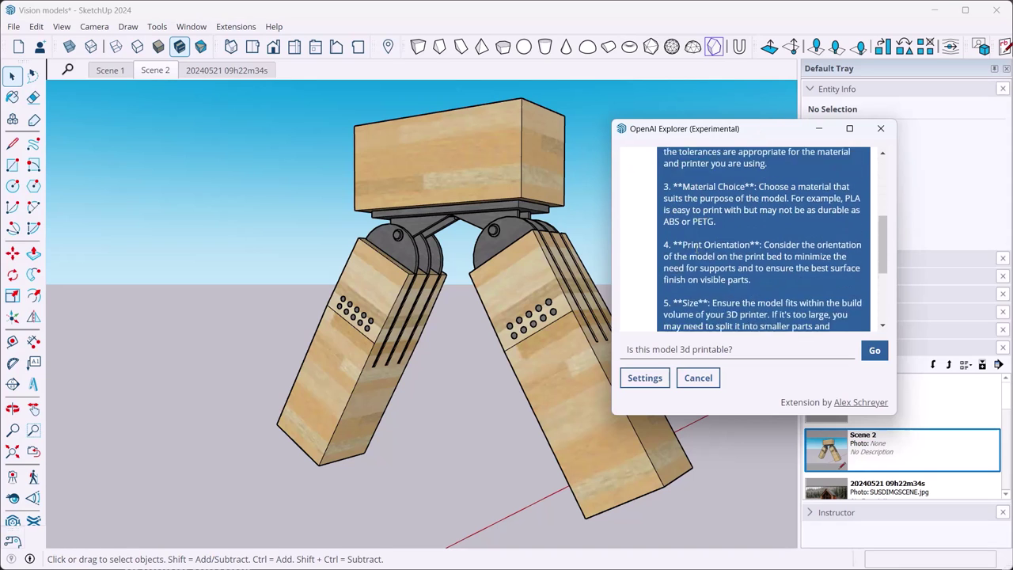
scroll(727, 238, up, 5)
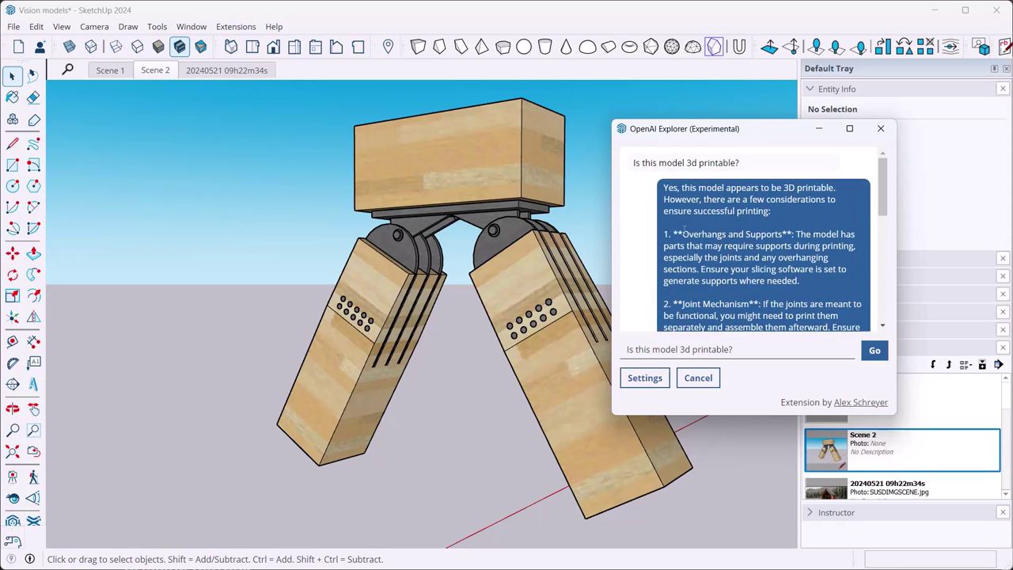